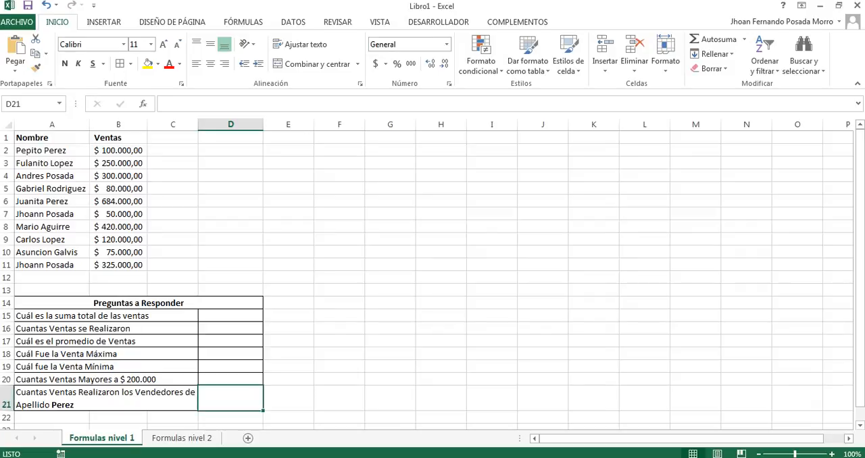
Step: Examine the sales amounts in B2:B11 and the answer cell for the total sales
left_click(119, 150)
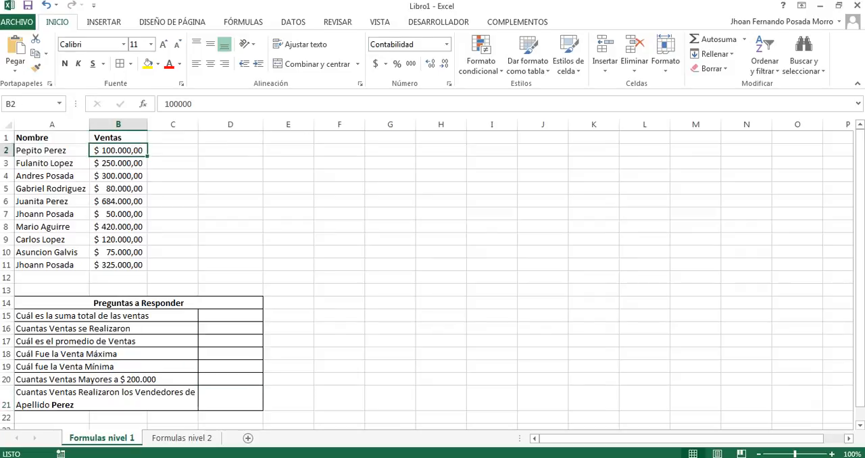
left_click_drag(119, 150, 118, 265)
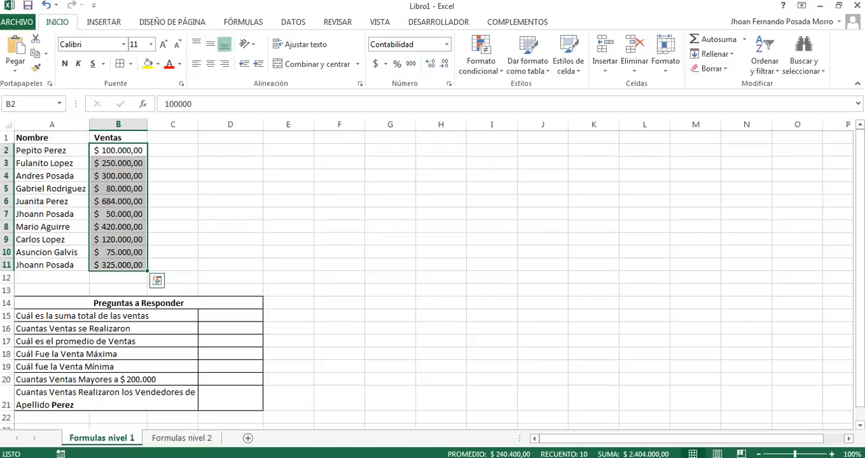
left_click(230, 316)
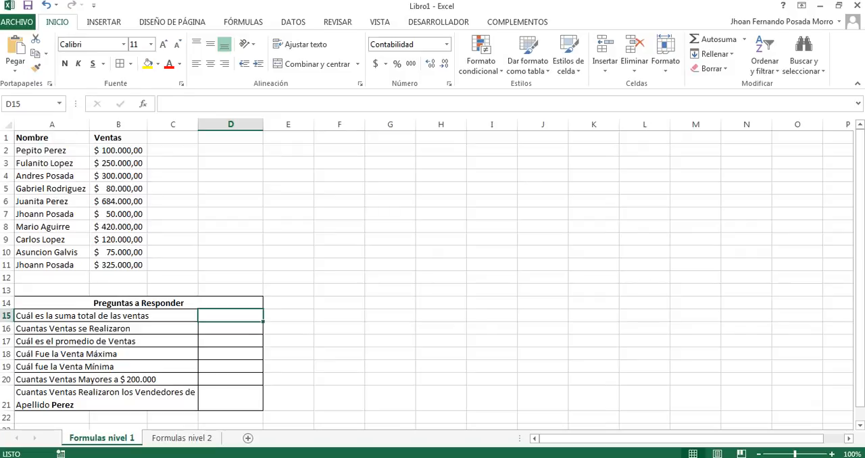
left_click(119, 151)
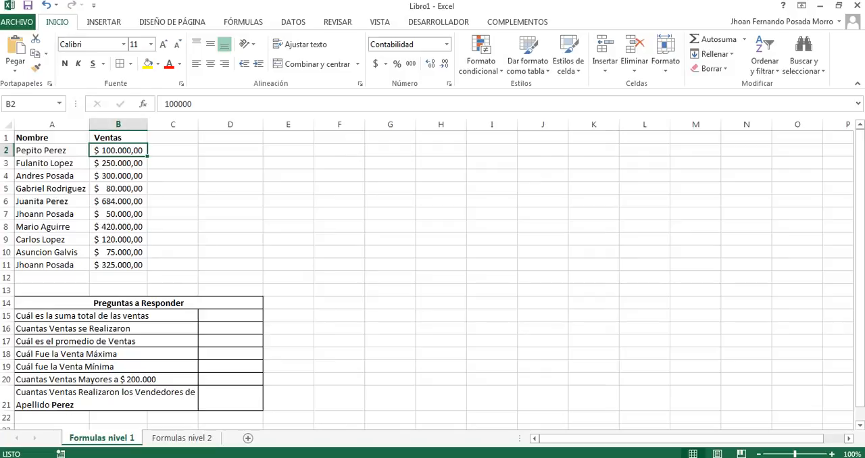
left_click_drag(119, 151, 118, 264)
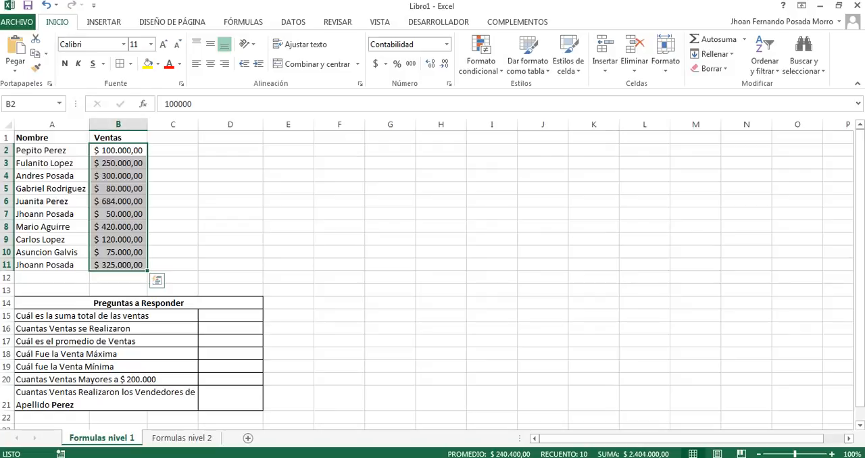
Step: Calculate the total sales in D15 with the formula =SUMA(B2:B11)
left_click(230, 315)
type("=")
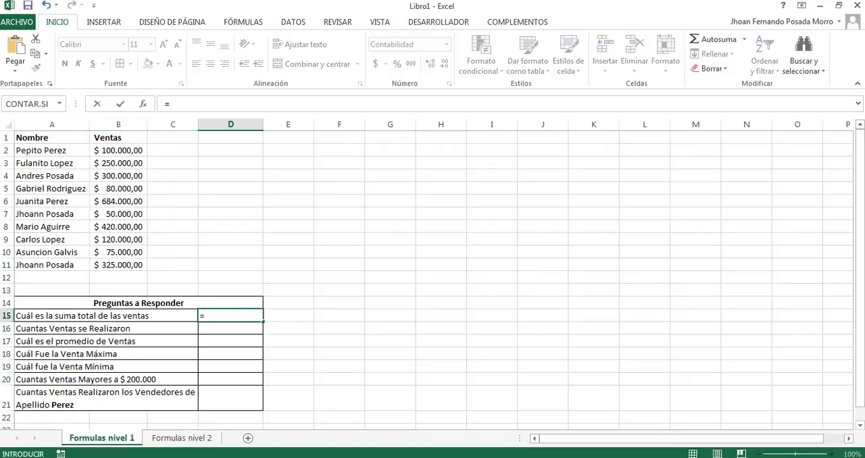
type("suma")
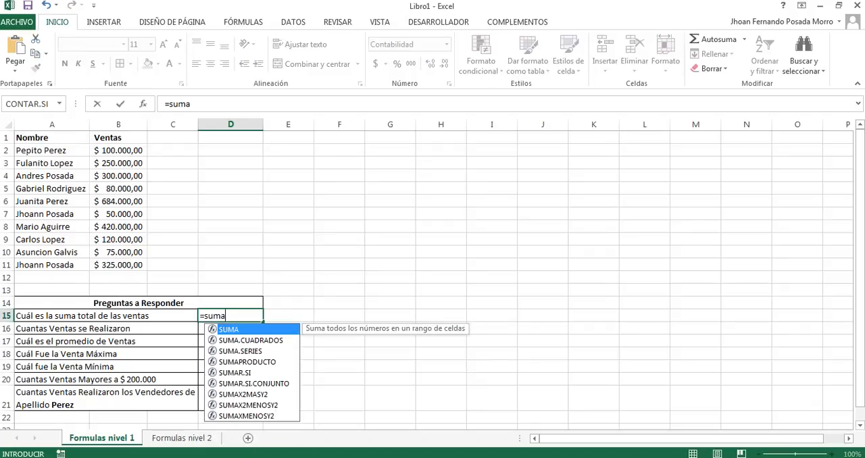
key("Tab")
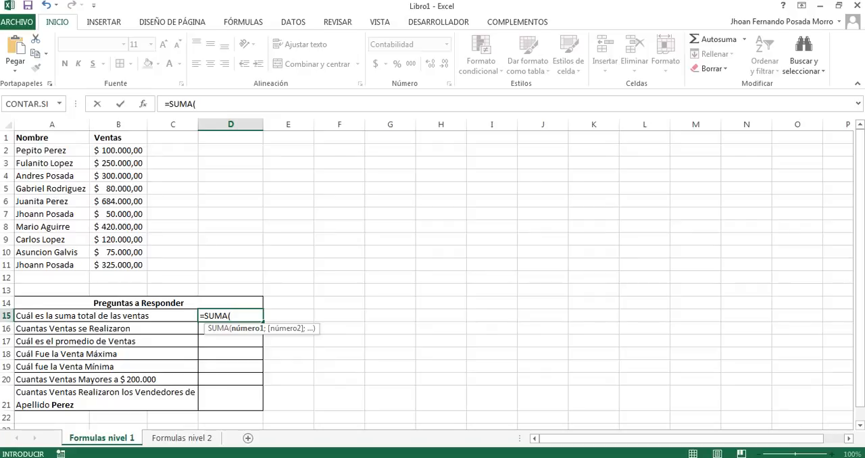
type("b2")
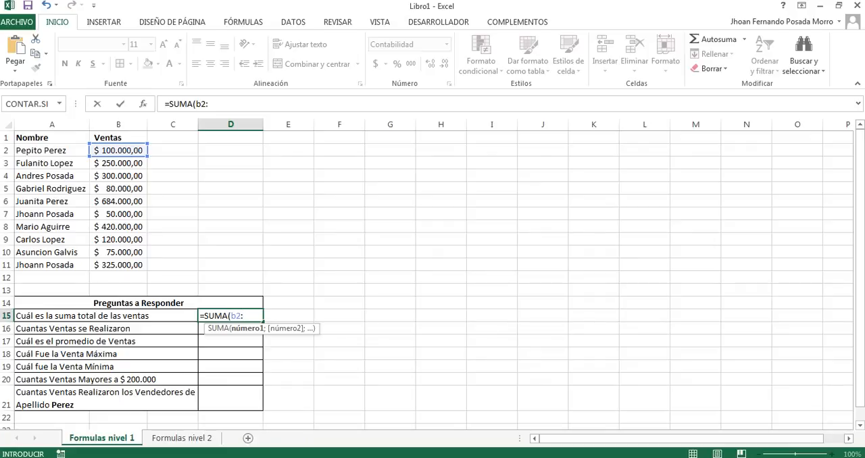
type(":b11")
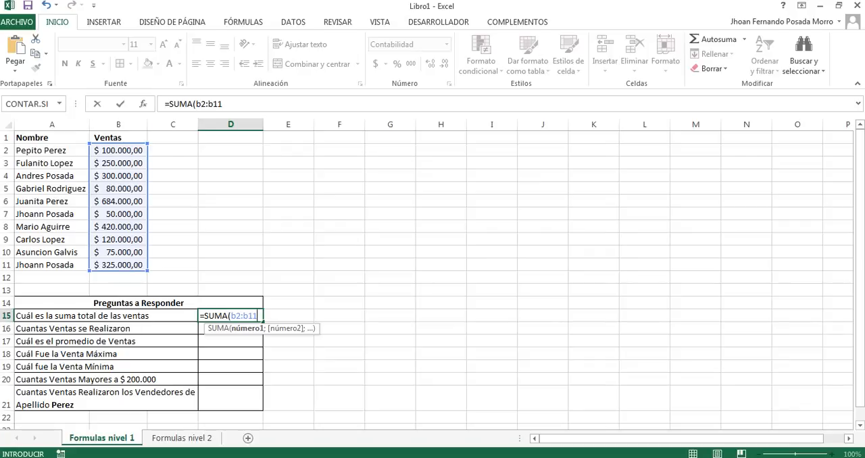
type(")")
key("Return")
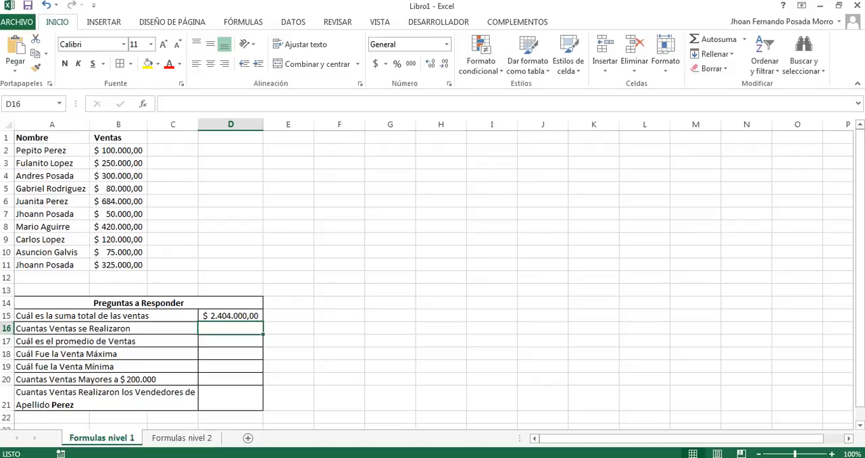
left_click(231, 316)
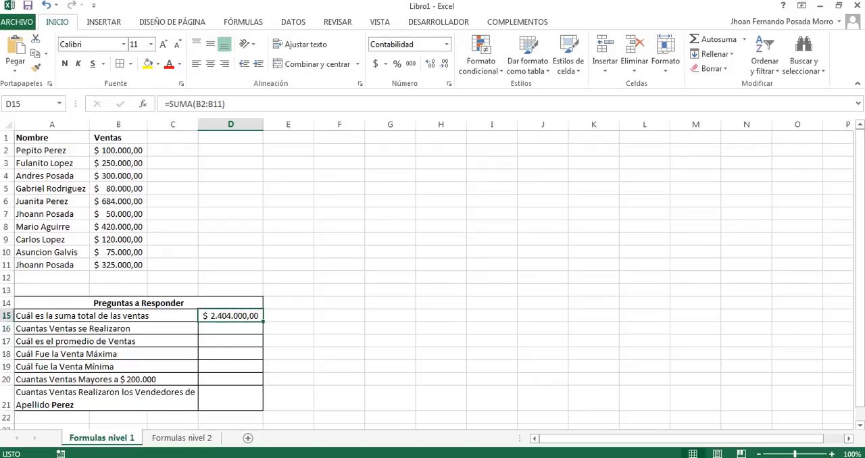
Step: Total B2:B11 in the spare cell E15 with AutoSum, and clear that cell again
left_click(289, 316)
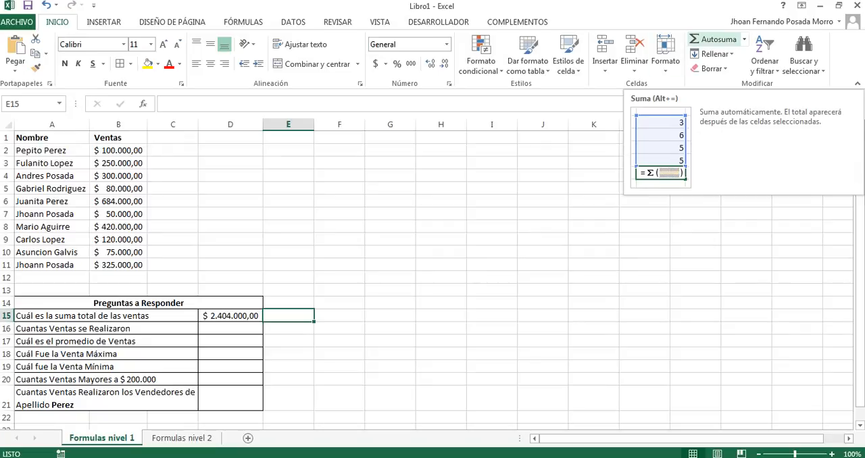
left_click(714, 40)
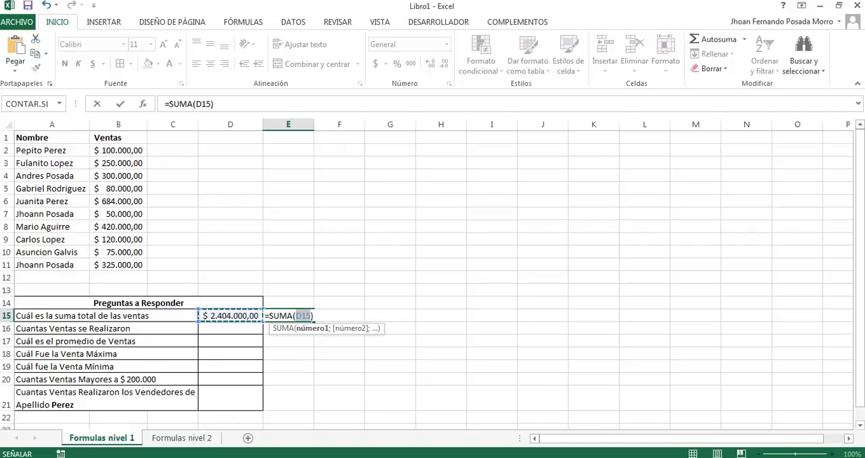
left_click_drag(118, 150, 121, 264)
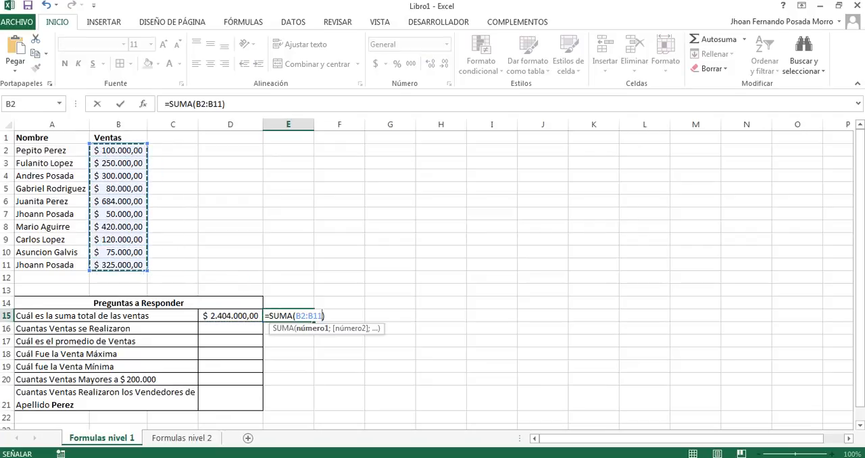
key("Return")
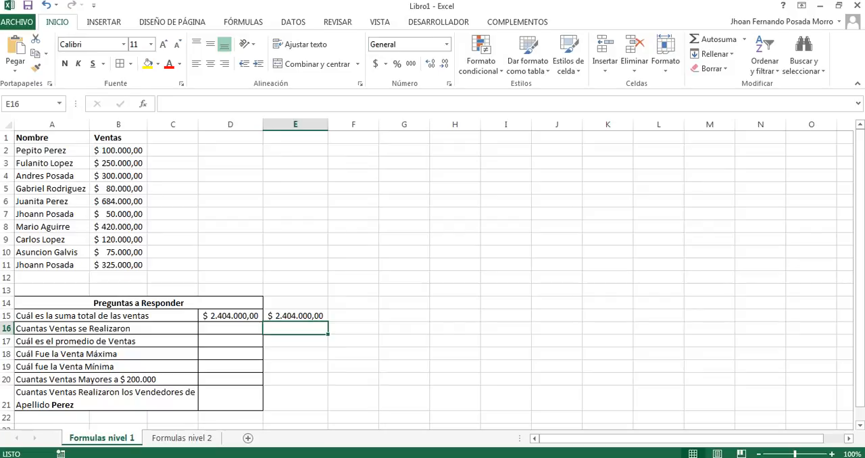
left_click(295, 315)
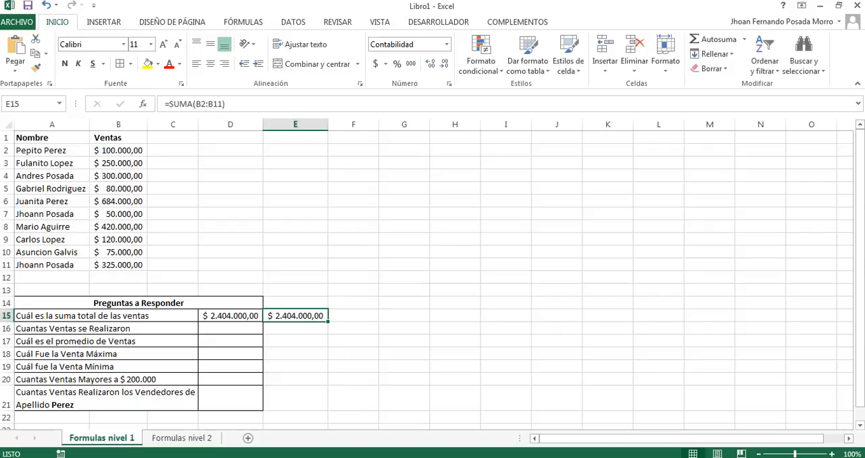
key("Delete")
Step: Enter the partial formula =cont in D16, the answer cell for the number of sales
left_click(231, 328)
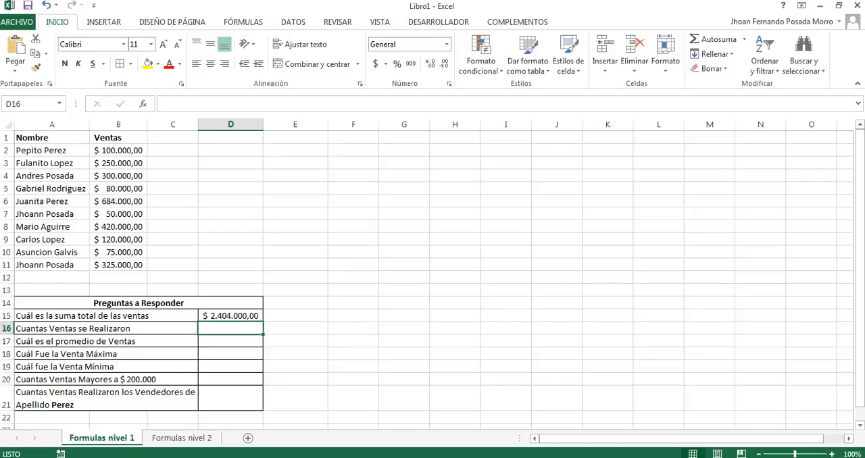
left_click_drag(119, 150, 118, 265)
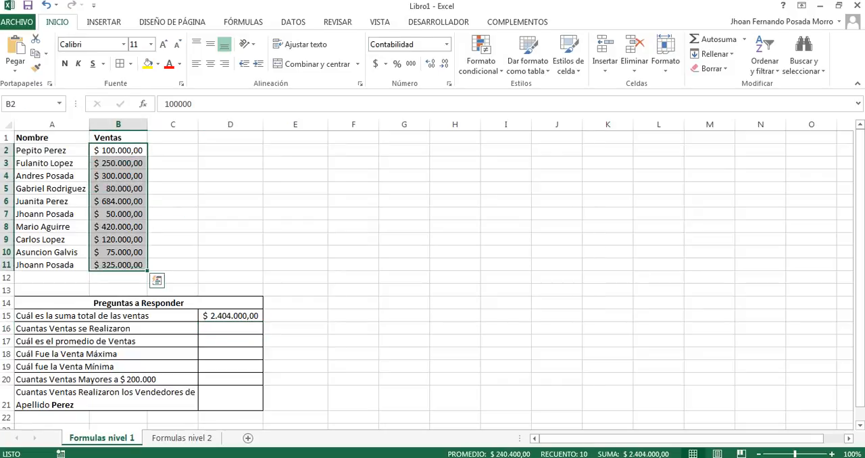
left_click(231, 328)
type("=cont")
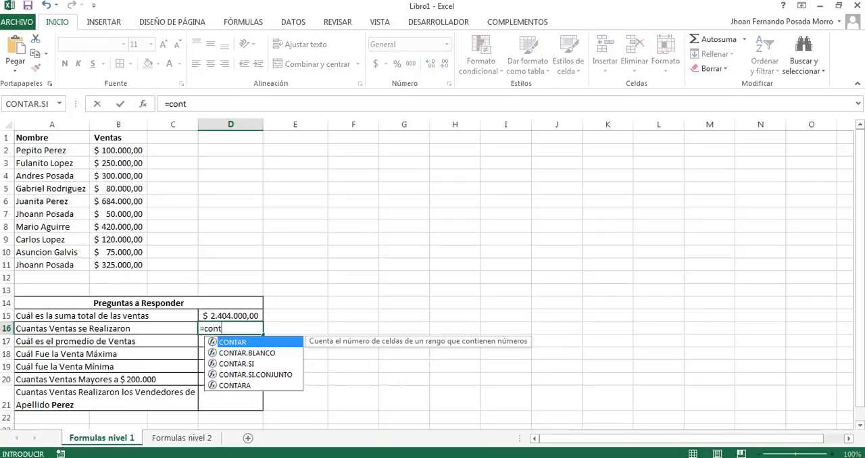
key("Return")
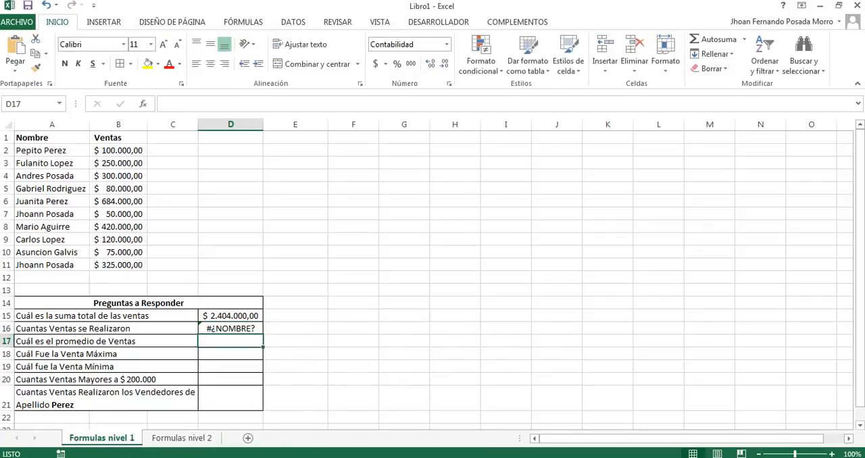
Step: Complete the formula in D16 as =CONTAR(B2:B11) to count the sales made
left_click(231, 328)
left_click(192, 104)
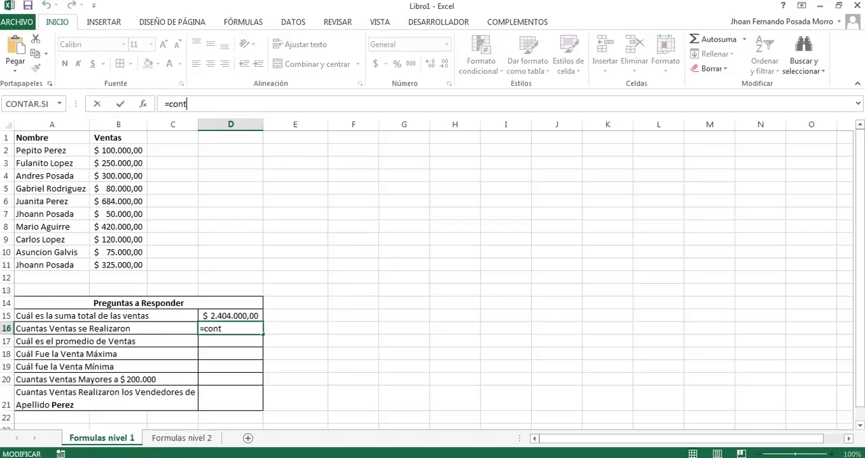
type("ar(")
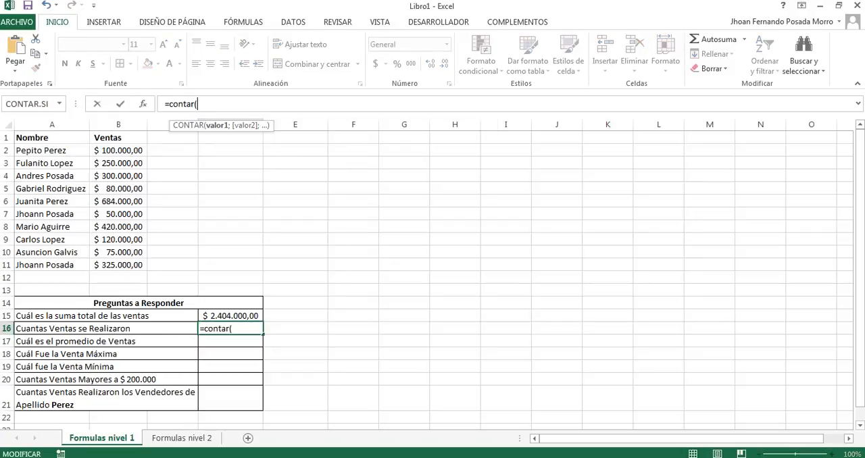
type(")")
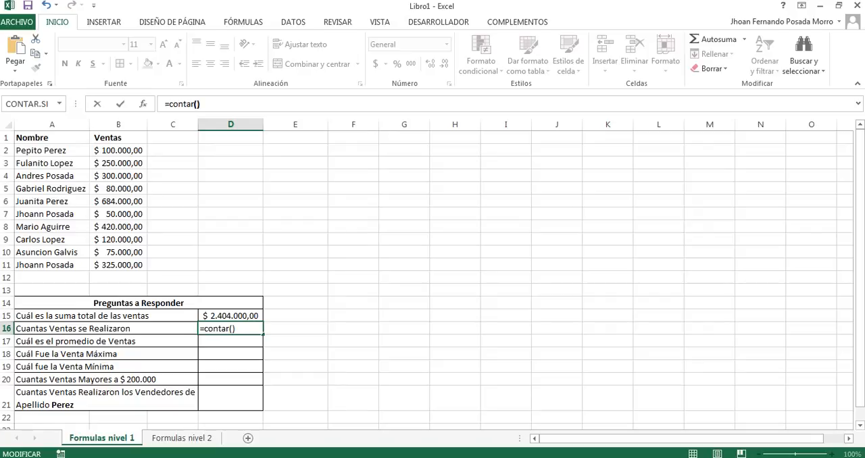
key("Left")
type("b2")
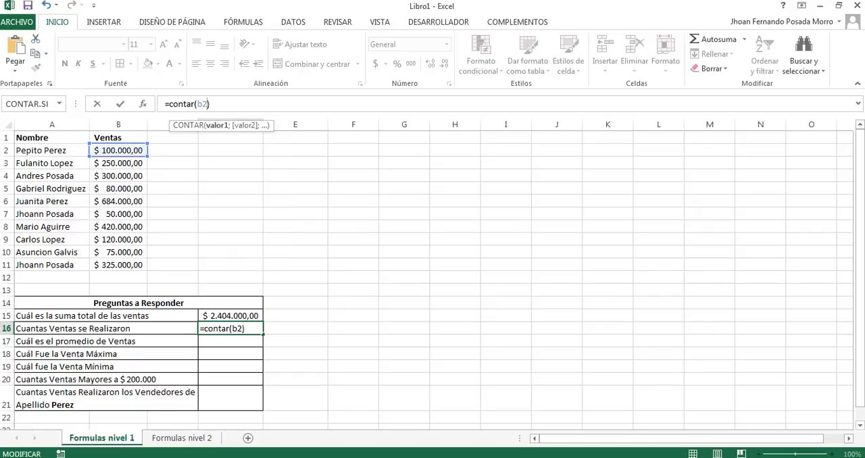
type(":b11")
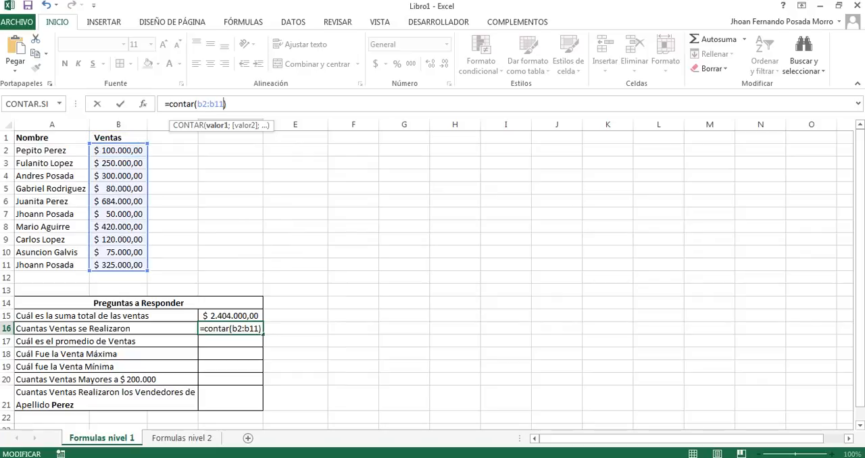
key("Return")
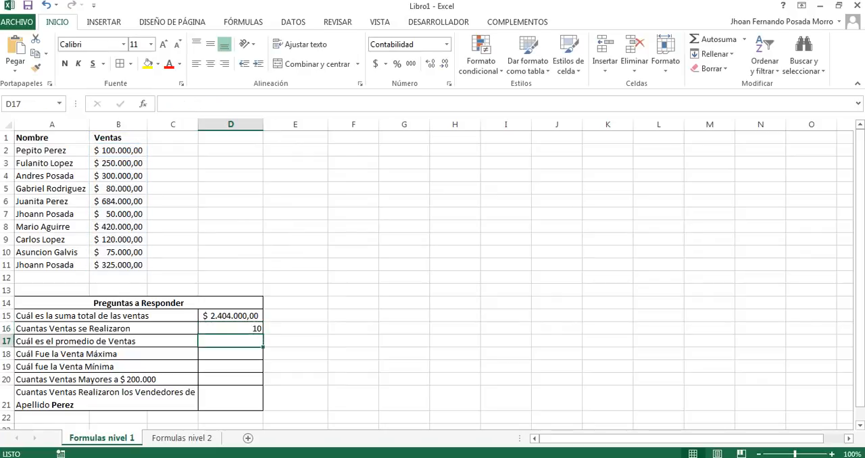
key("Up")
key("Down")
key("Up")
key("Up")
key("Down")
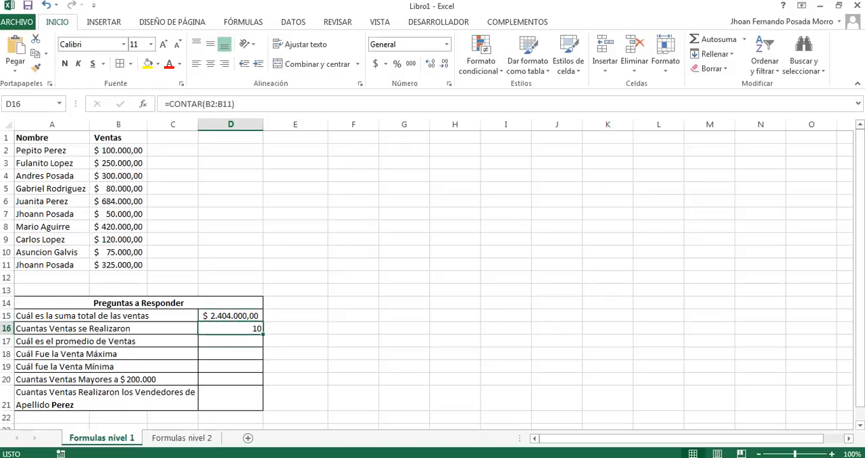
key("Down")
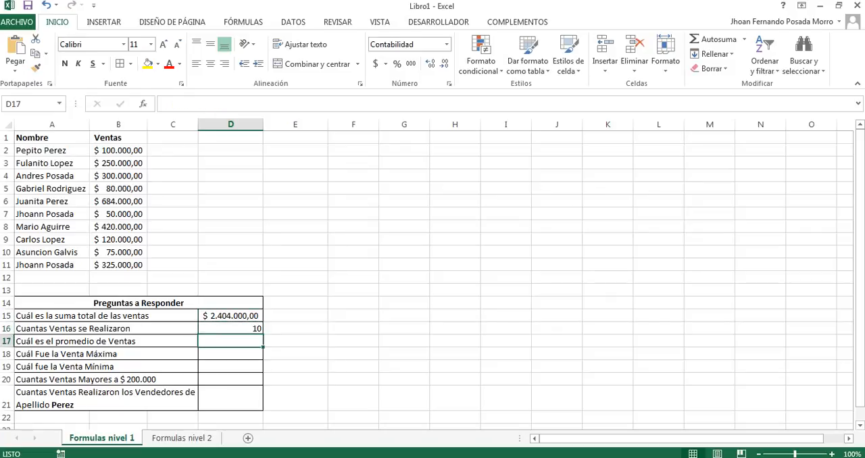
Step: Calculate the average sale in D17 with the formula =PROMEDIO(B2:B11)
type("=")
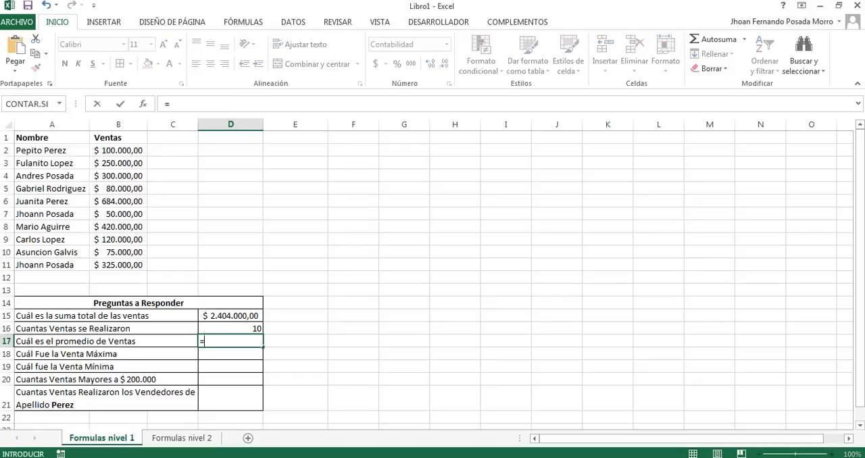
type("pro")
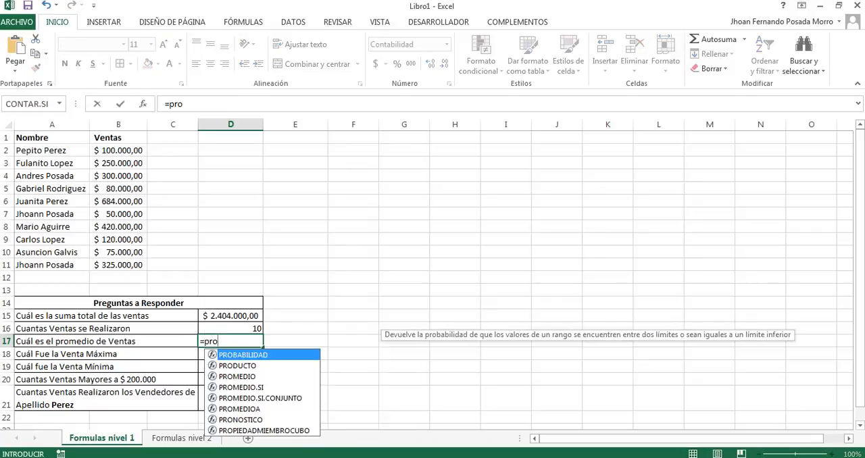
key("Down")
key("Down")
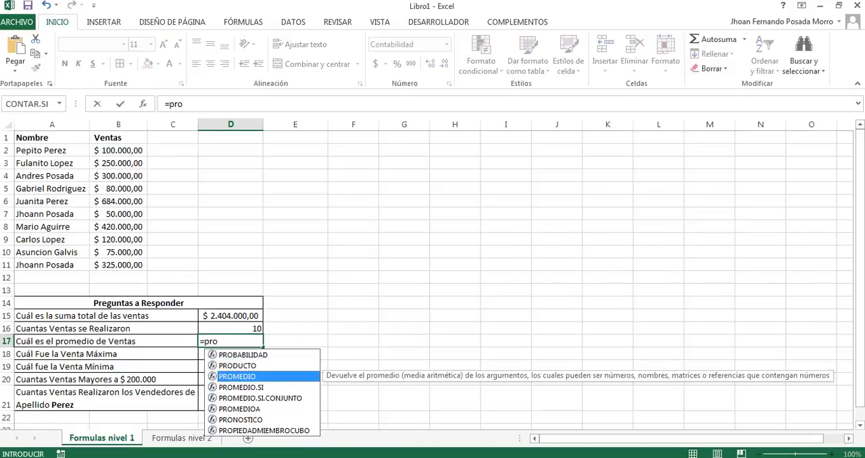
key("Tab")
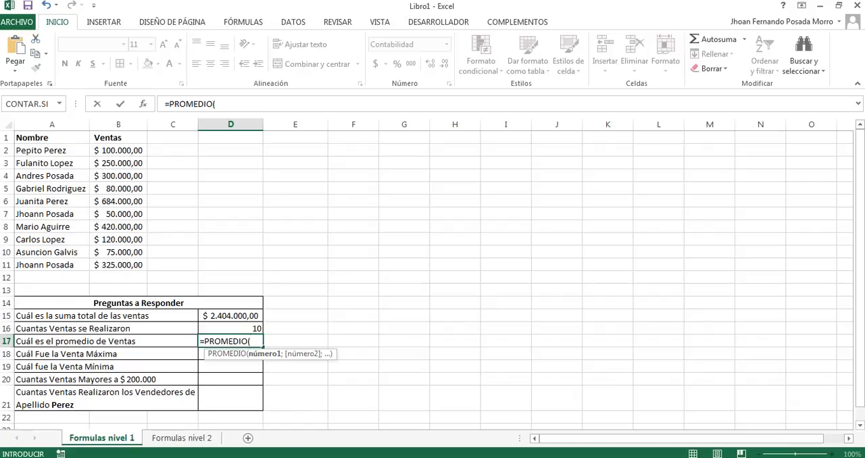
type("b2")
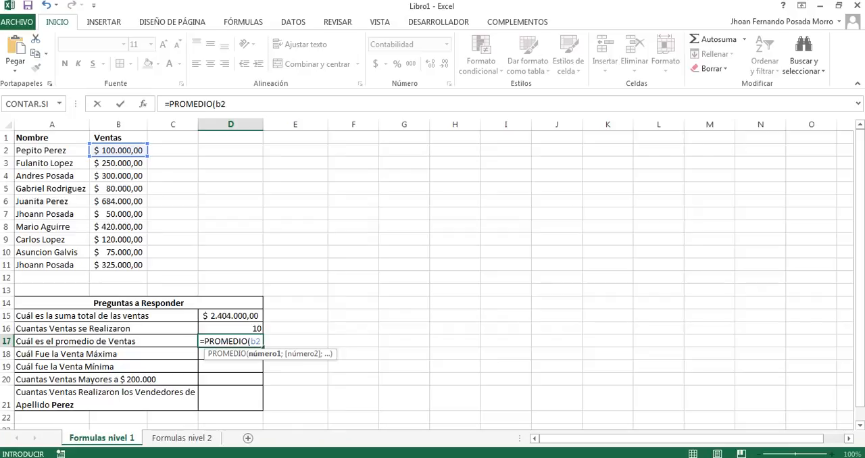
type(":b11)")
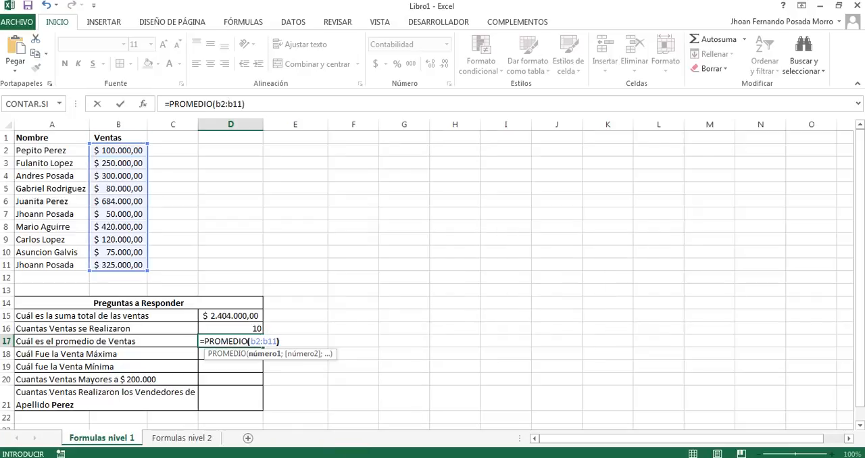
key("Return")
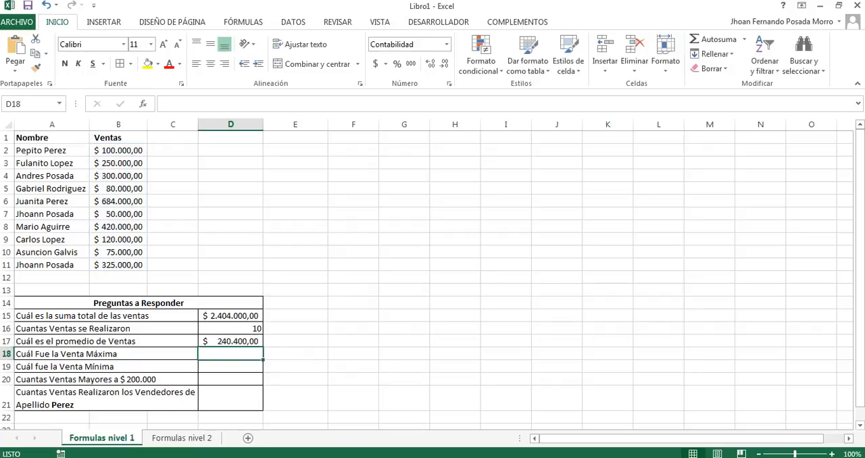
Step: Sort the sales table rows by the Ventas values in B2:B11 from smallest to largest, expanding the selection to the names
left_click_drag(118, 150, 118, 264)
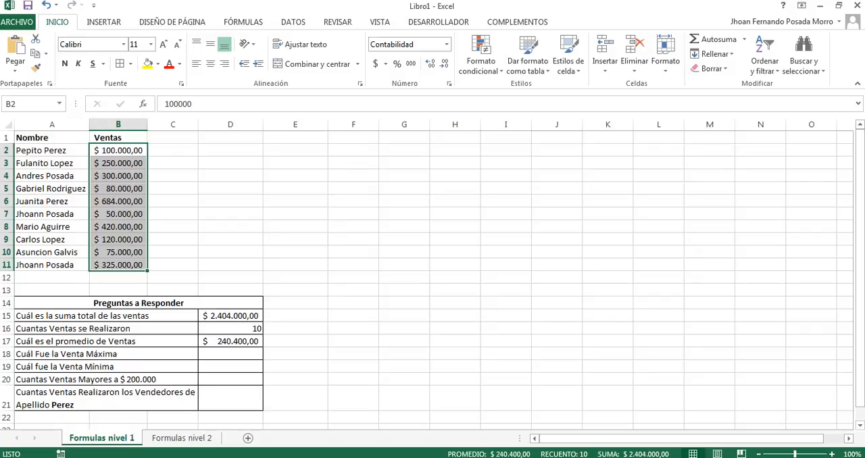
left_click(230, 353)
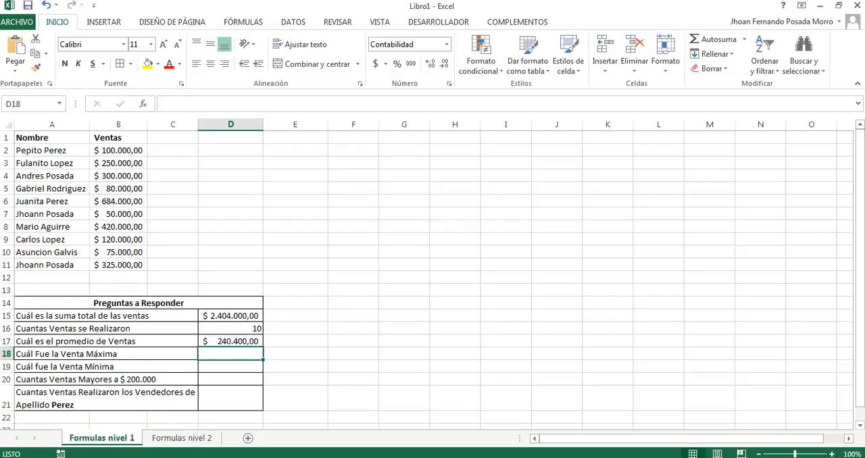
left_click_drag(118, 264, 118, 150)
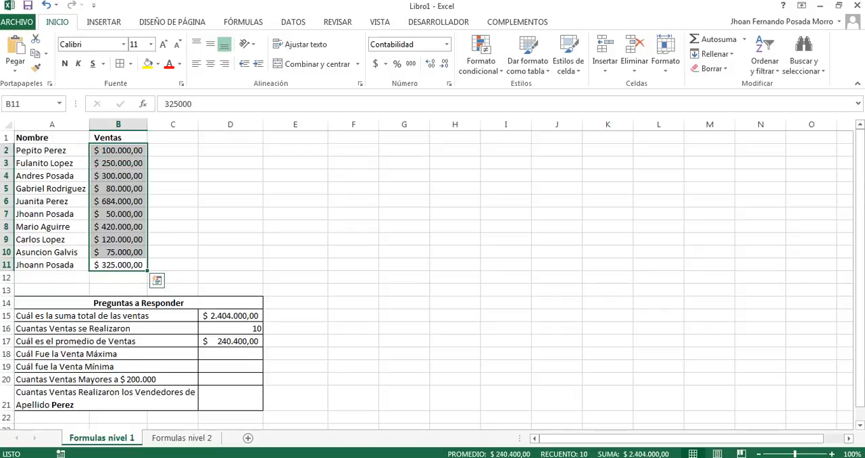
left_click(293, 21)
left_click(283, 44)
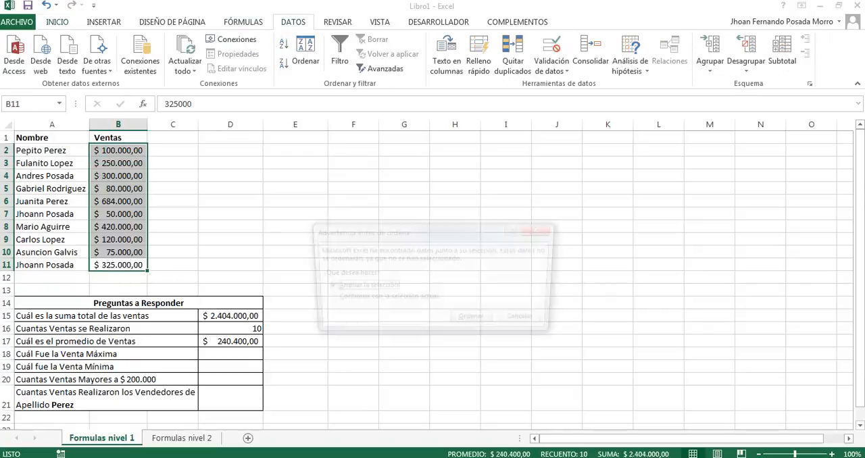
key("Return")
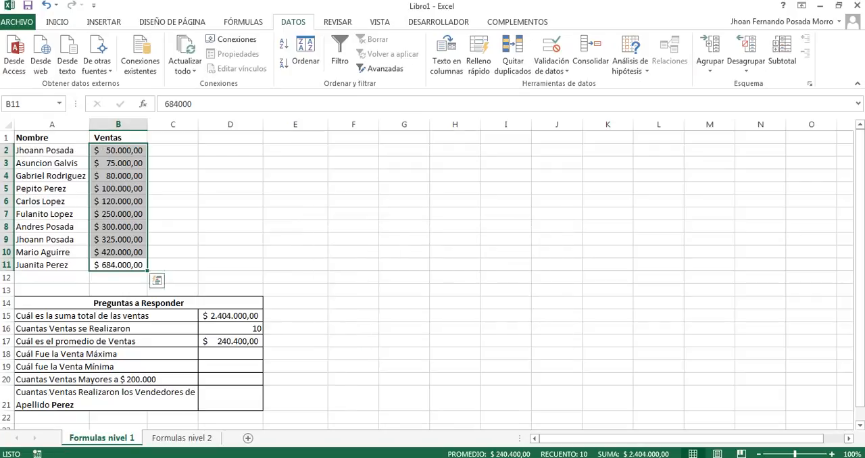
left_click(118, 290)
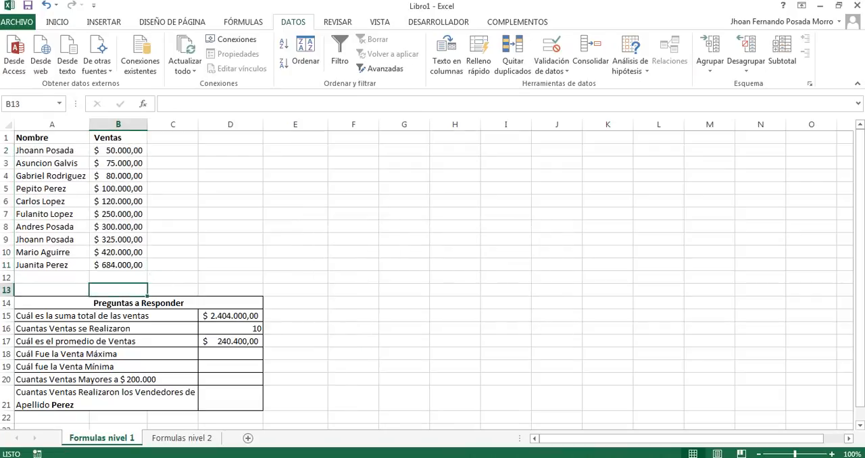
Step: Sort the sales table rows by the Ventas values in B2:B11 from largest to smallest, expanding the selection to the names
left_click_drag(118, 264, 118, 150)
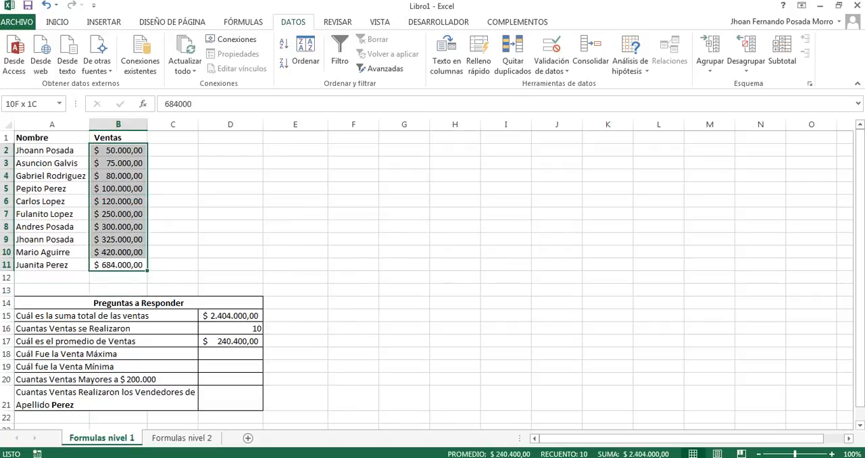
left_click(283, 64)
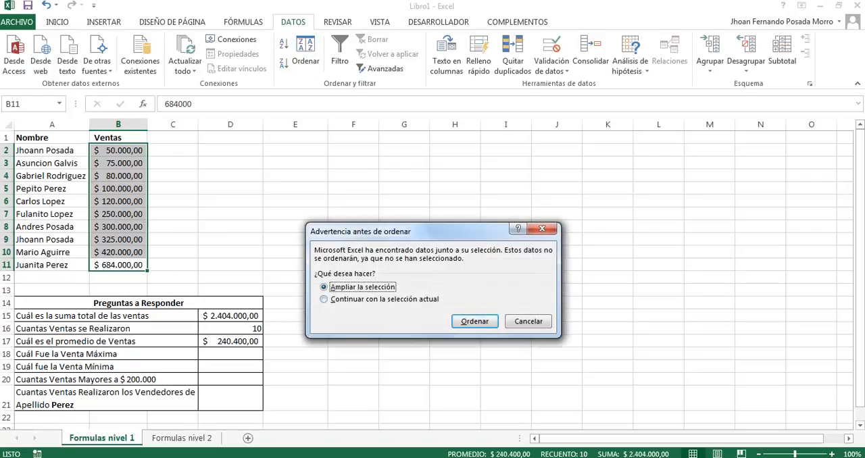
left_click(474, 321)
left_click(118, 278)
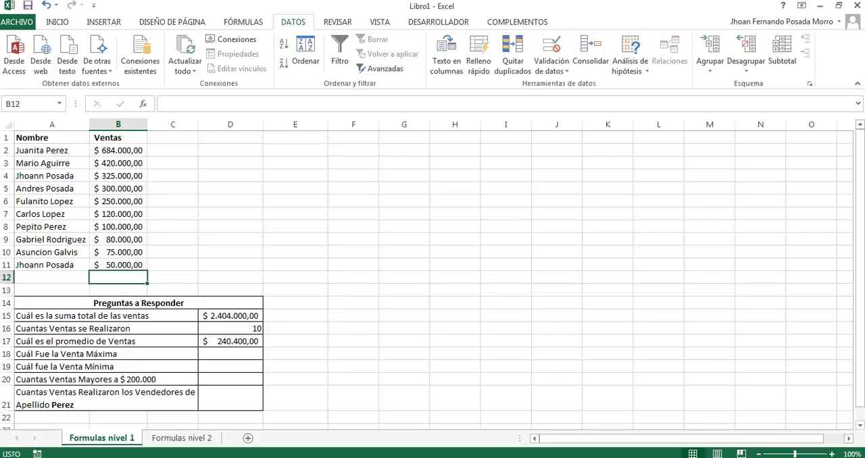
Step: Undo both the descending and the ascending sort of the sales table
key("ctrl+z")
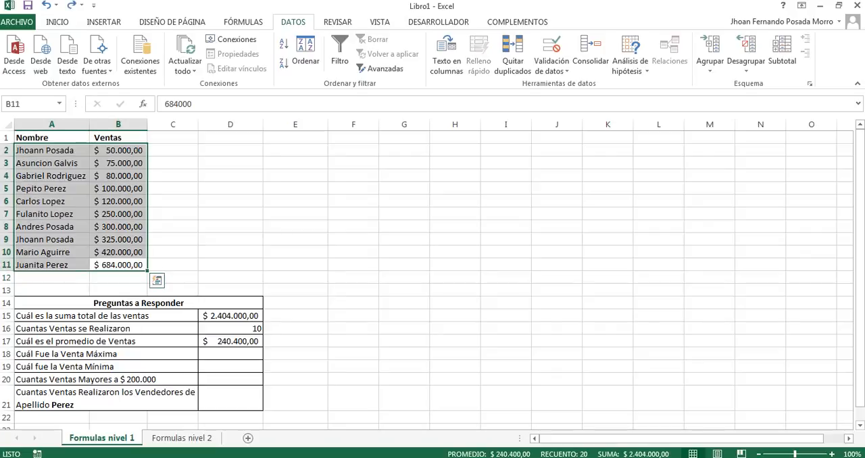
key("ctrl+z")
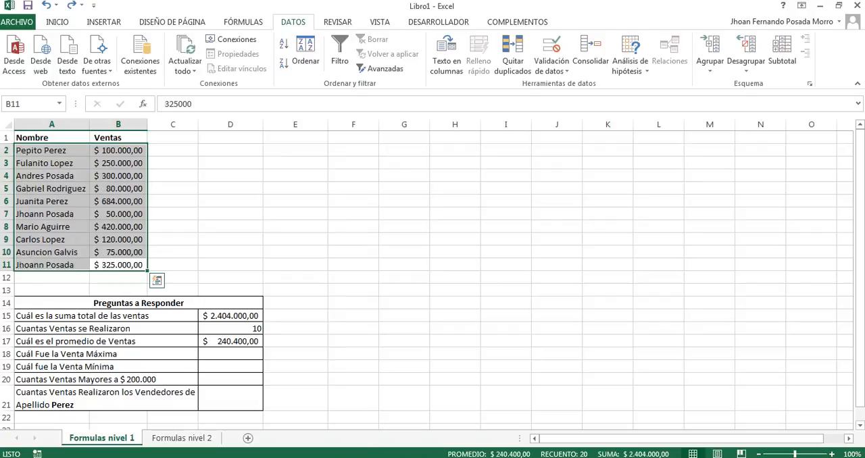
left_click(118, 227)
Step: Calculate the maximum sale in D18 with the formula =MAX(B2:B11)
left_click(230, 354)
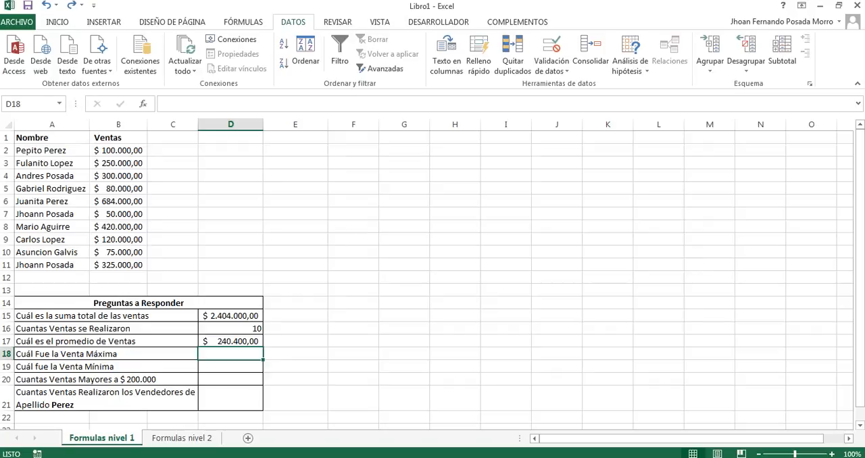
type("=max")
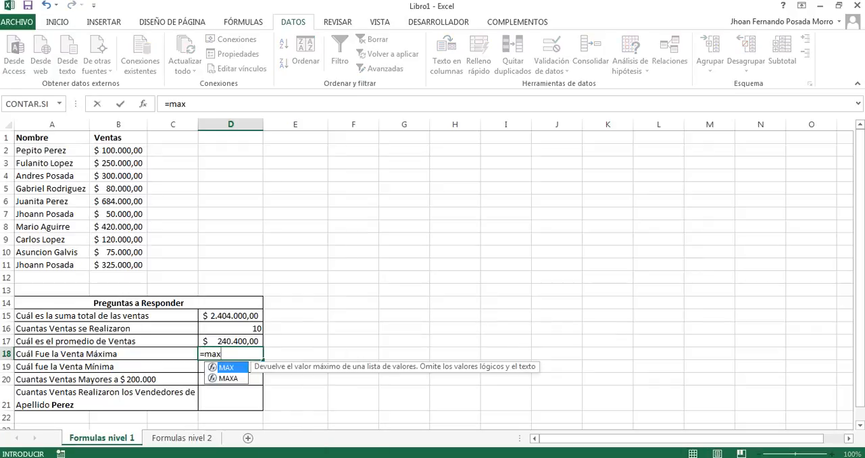
key("Tab")
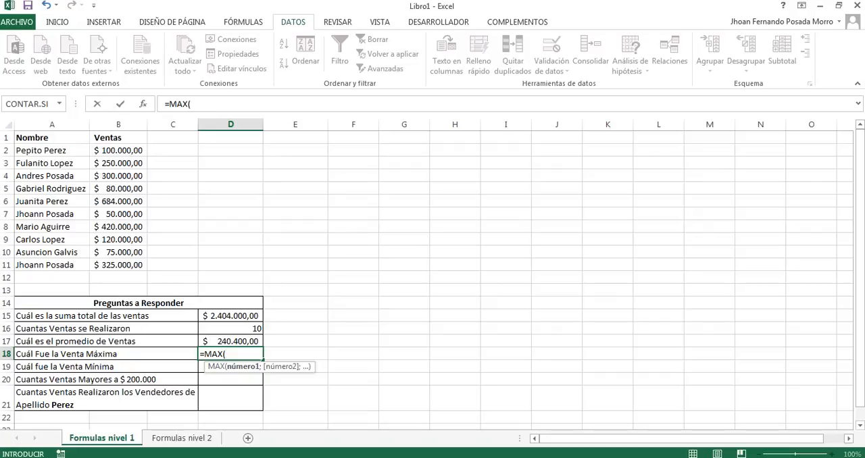
type("b2")
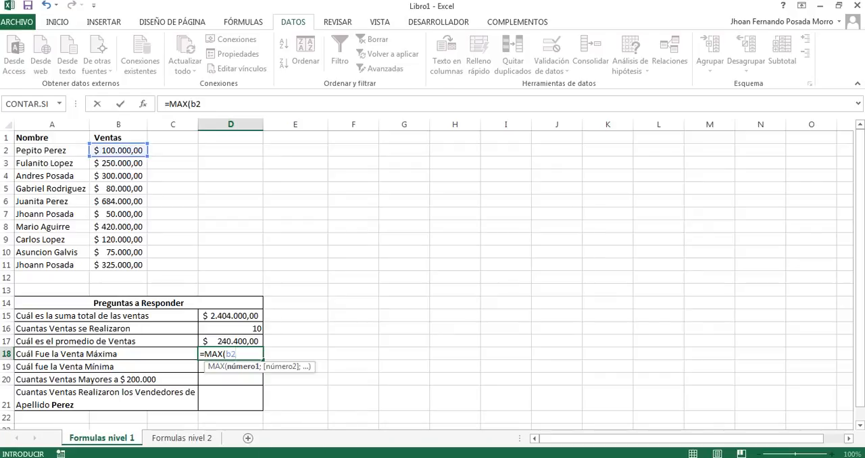
type(":b11")
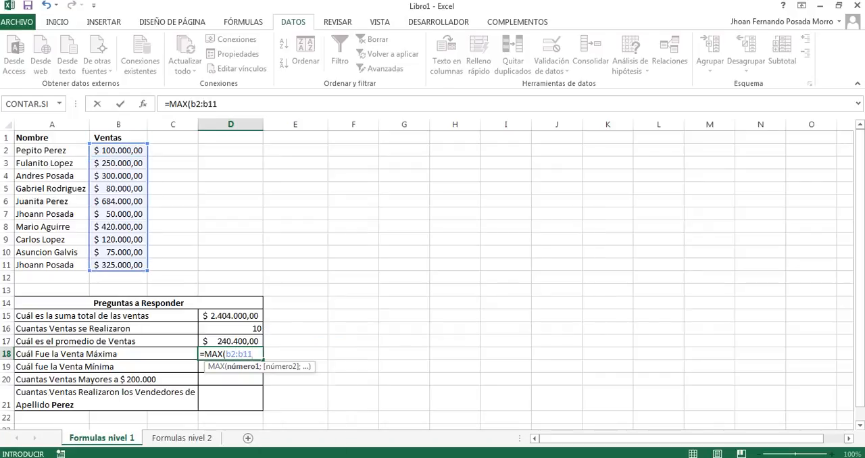
type(")")
key("Return")
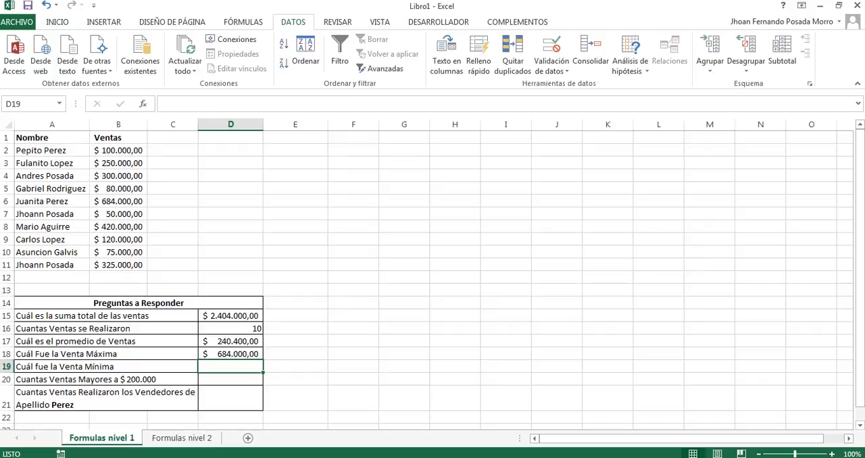
Step: Calculate the minimum sale in D19 with the formula =MIN(B2:B11)
type("=")
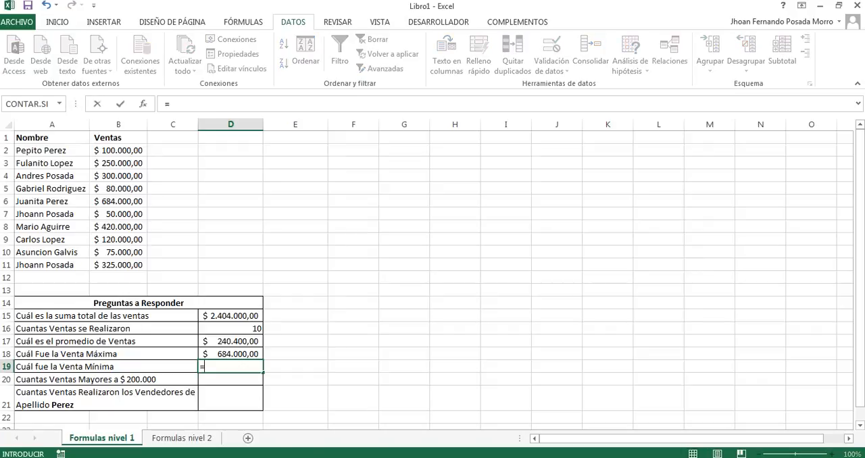
type("min")
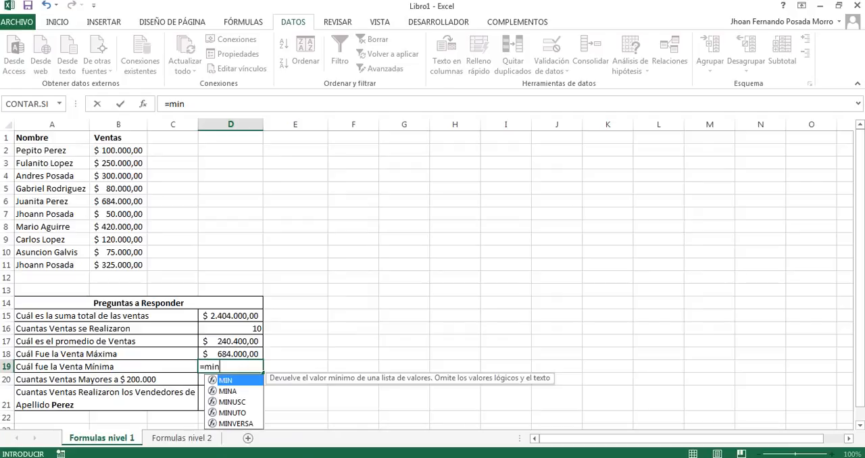
key("Tab")
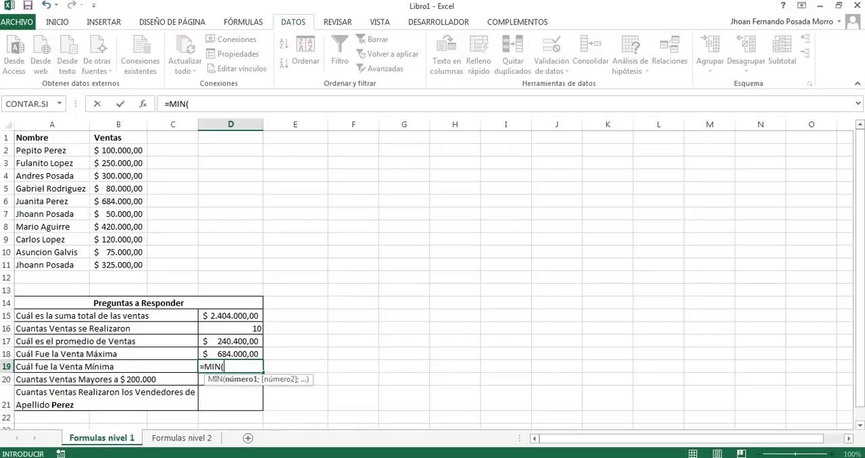
type("b2:b11")
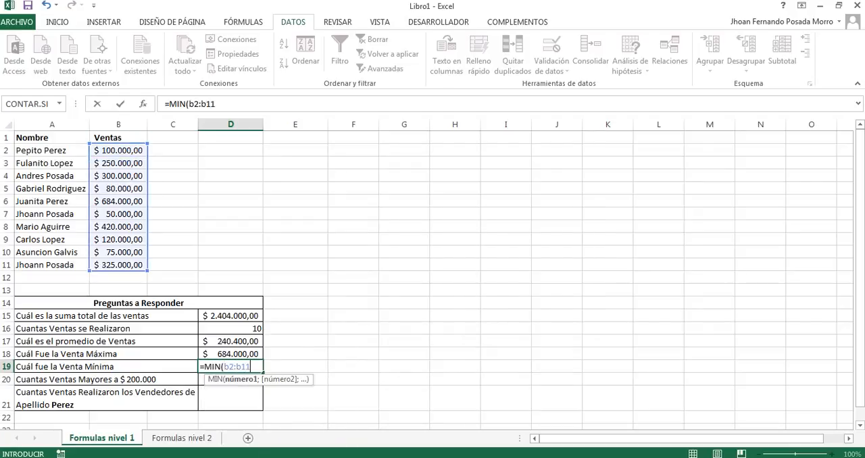
key("Return")
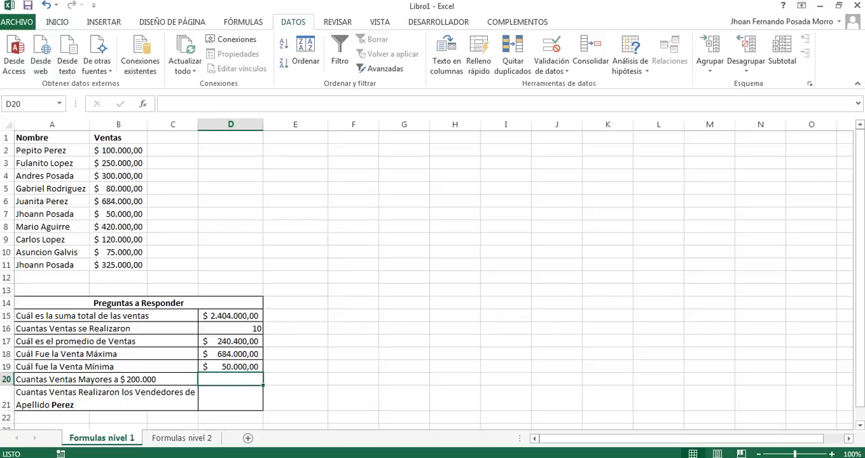
Step: Try to count the sales above 200000 in D20 with the formula =CONTAR.SI(b2:b11;>200000)
key("Down")
key("Up")
type("=contar")
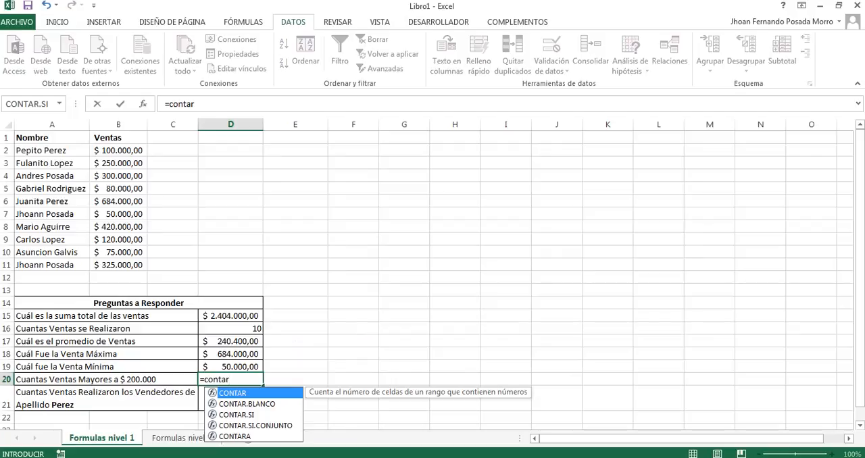
key("Down")
key("Down")
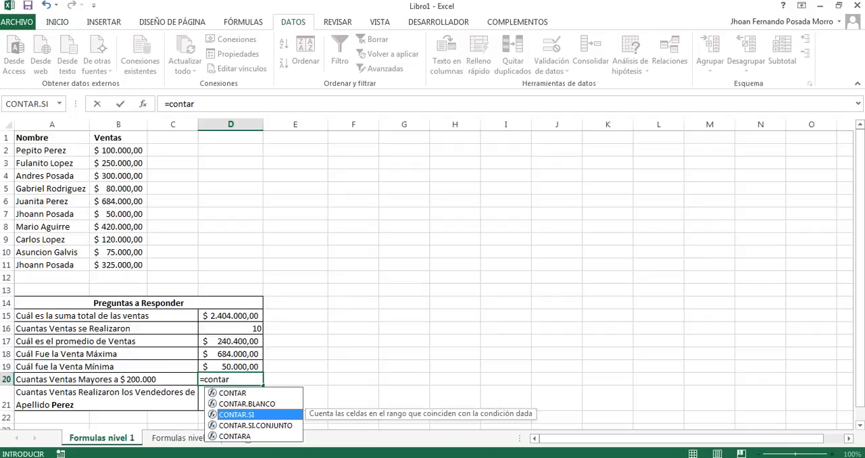
key("Tab")
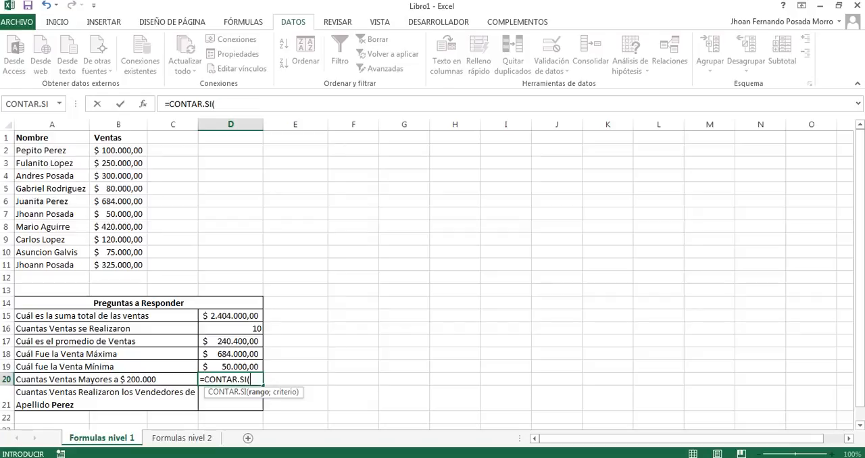
type("b2:b1")
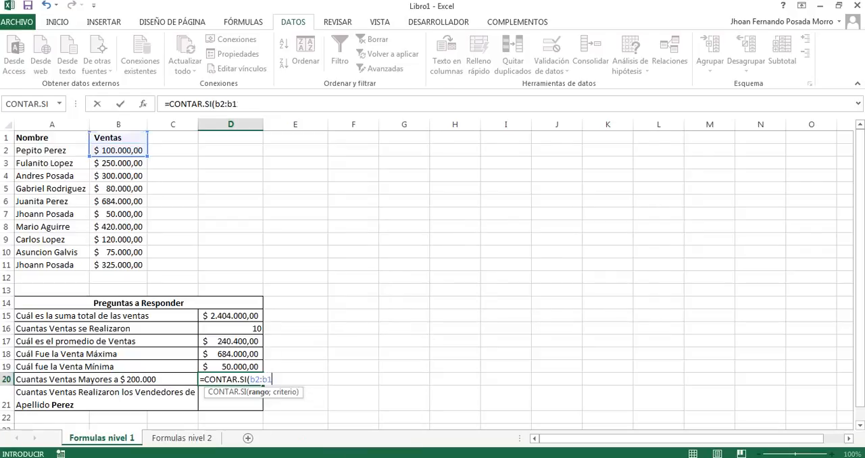
type("1;")
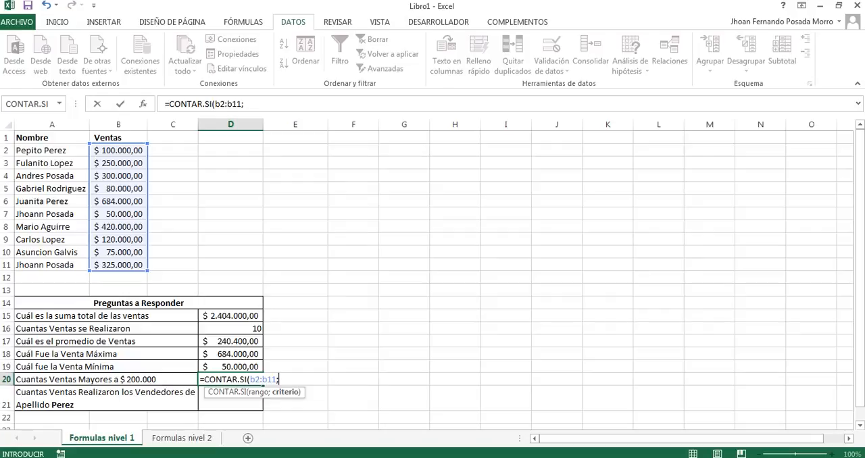
type(">200000")
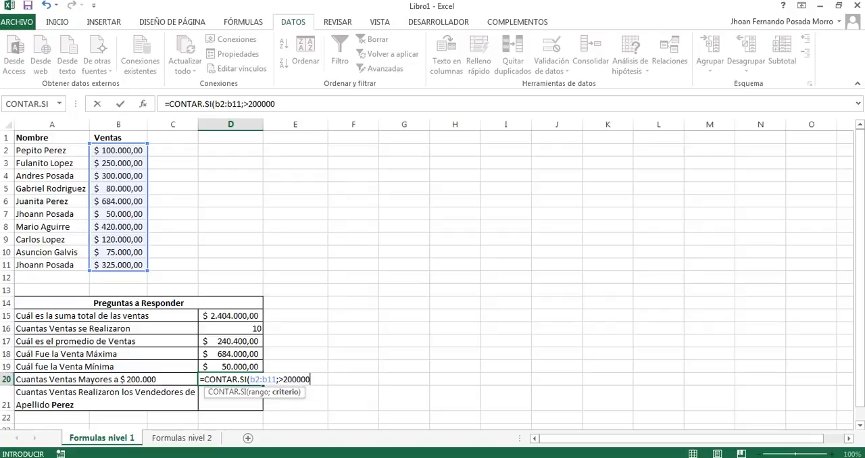
type(")")
key("Return")
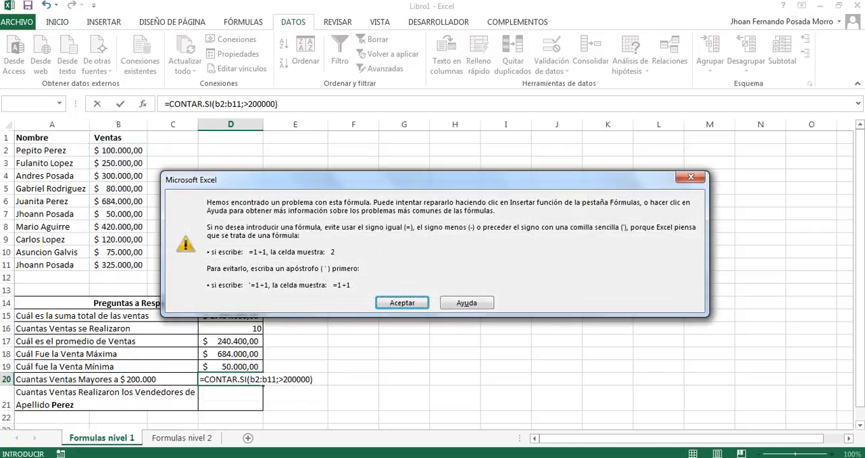
key("Return")
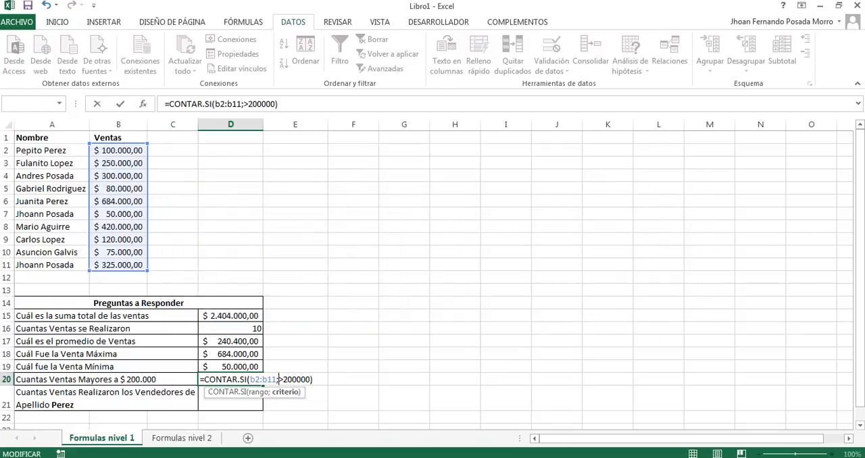
Step: Enclose the >200000 criterion of D20's formula in quotation marks and enter the formula
type("\"")
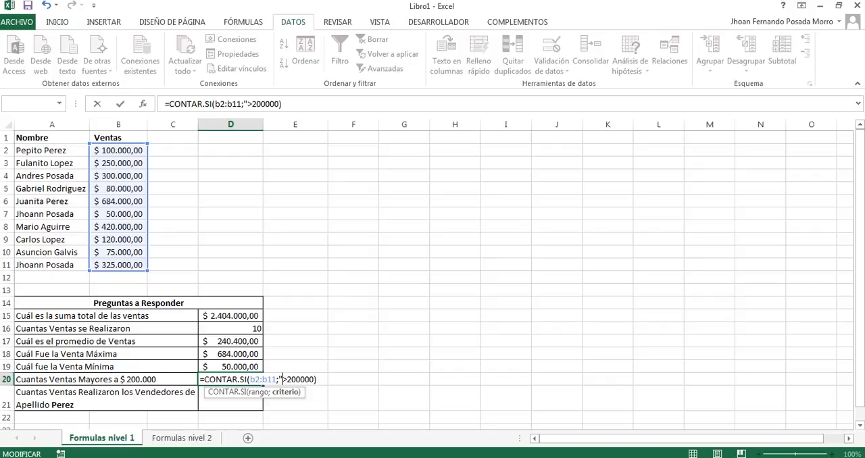
key("Right")
key("Right")
key("Right")
key("Right")
key("Right")
key("Right")
type("\"")
key("Return")
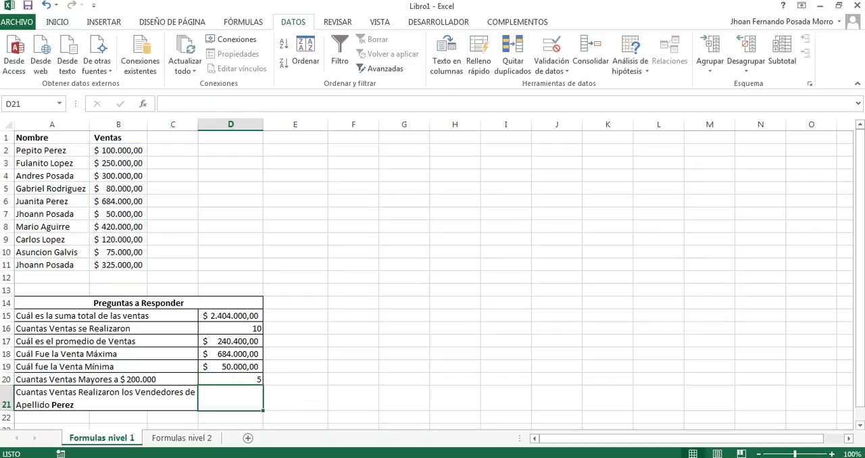
Step: Review the quoted greater-than criterion in D20's CONTAR.SI formula without changing it
key("Up")
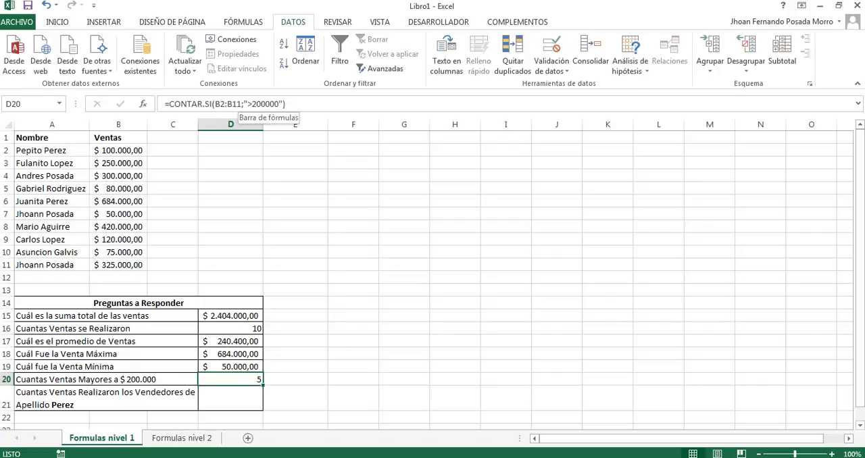
left_click(248, 103)
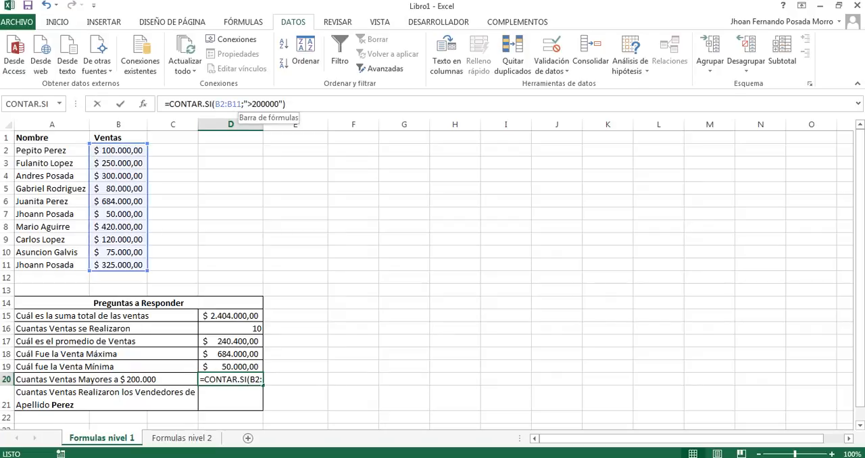
left_click(252, 104)
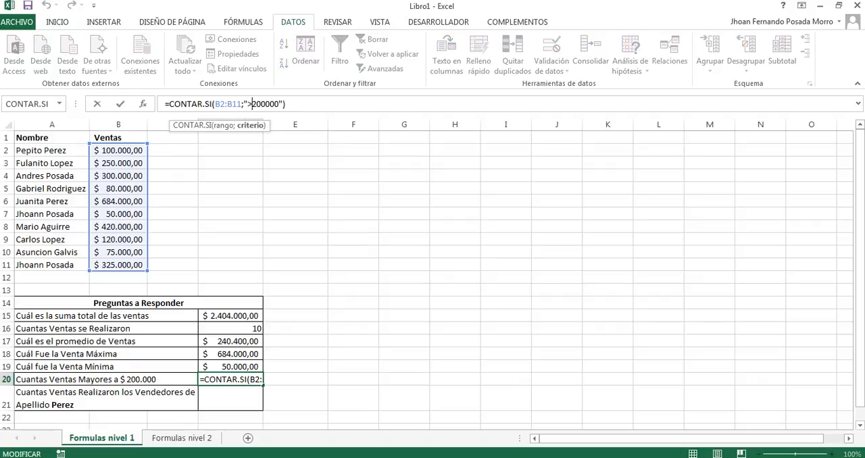
key("Return")
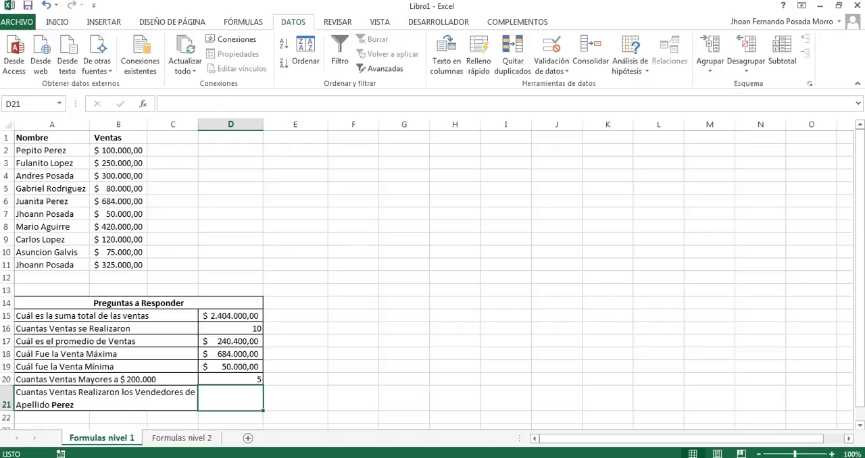
key("Up")
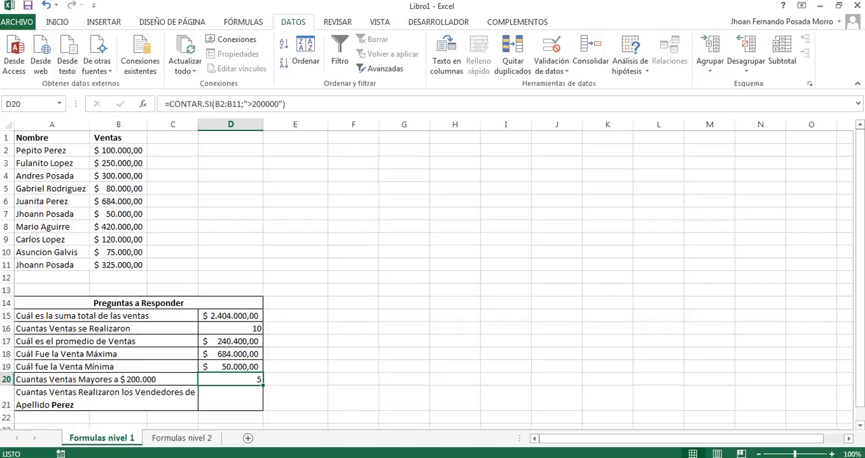
Step: Search the function inserter for "contar" and insert the CONTAR.SI function in E20
key("Right")
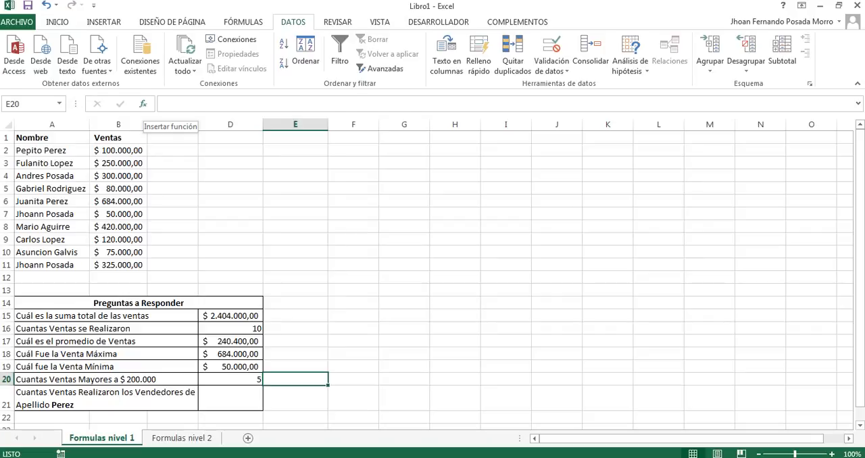
left_click(142, 103)
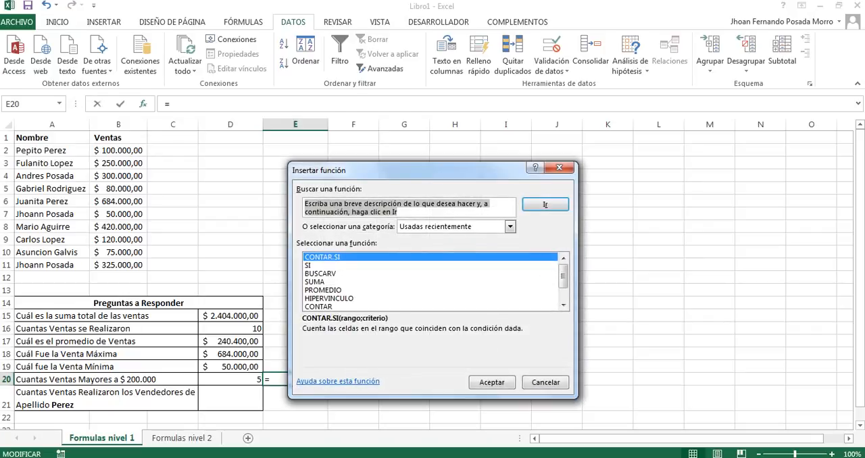
left_click(408, 207)
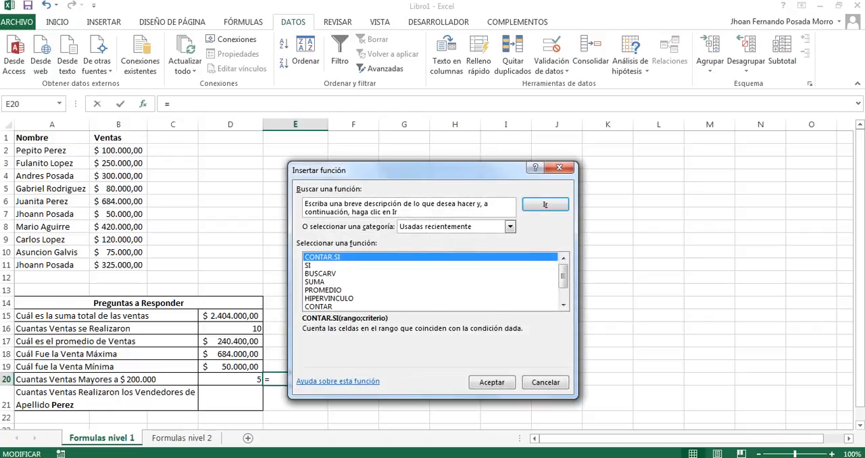
left_click_drag(401, 204, 304, 205)
left_click_drag(400, 212, 304, 204)
type("contar")
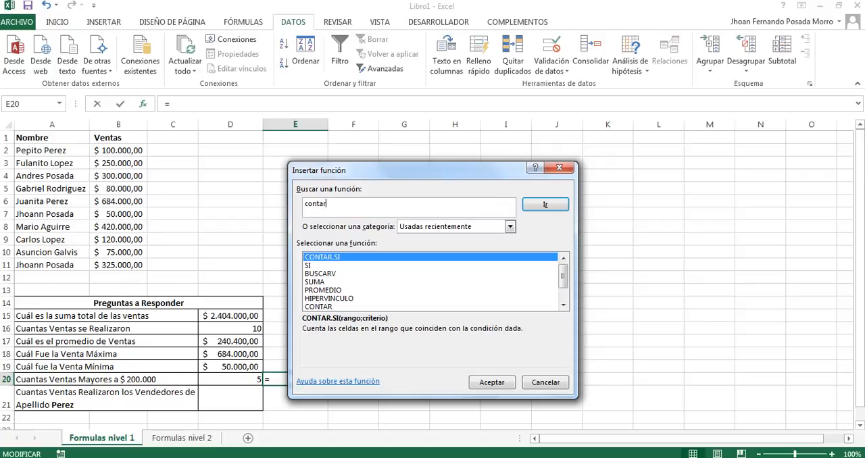
left_click(545, 204)
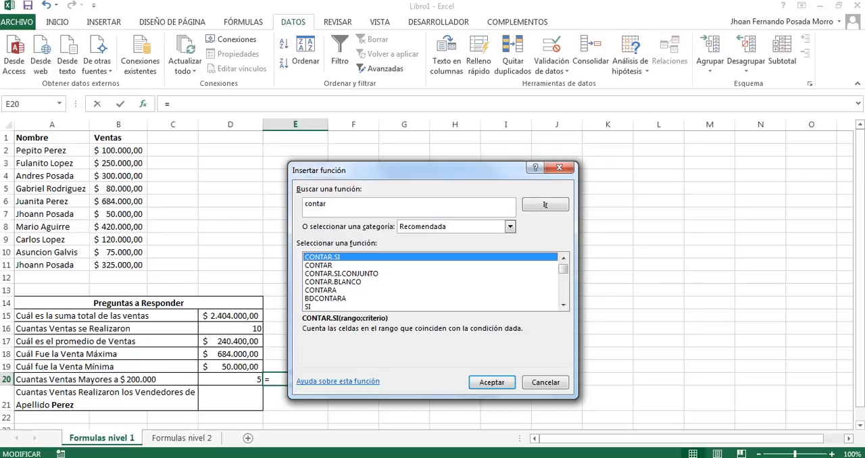
key("Return")
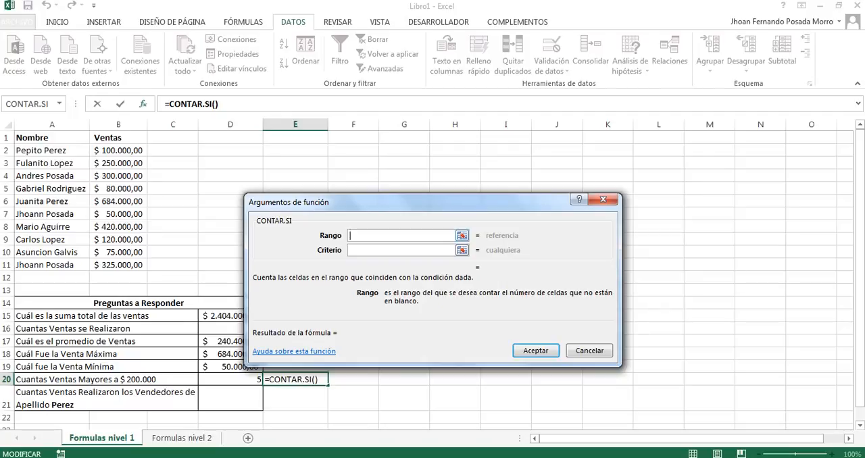
Step: Set E20's CONTAR.SI arguments to the range B2:B11 and the criterion >200000, and enter the formula
left_click(462, 235)
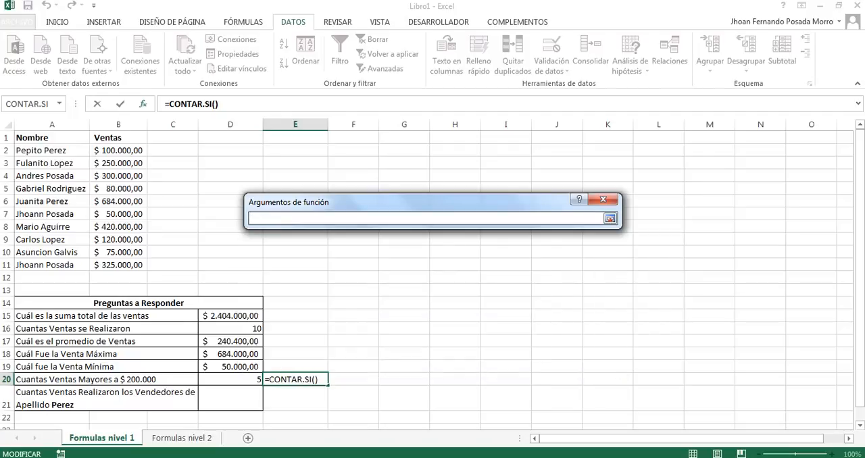
left_click_drag(129, 150, 139, 267)
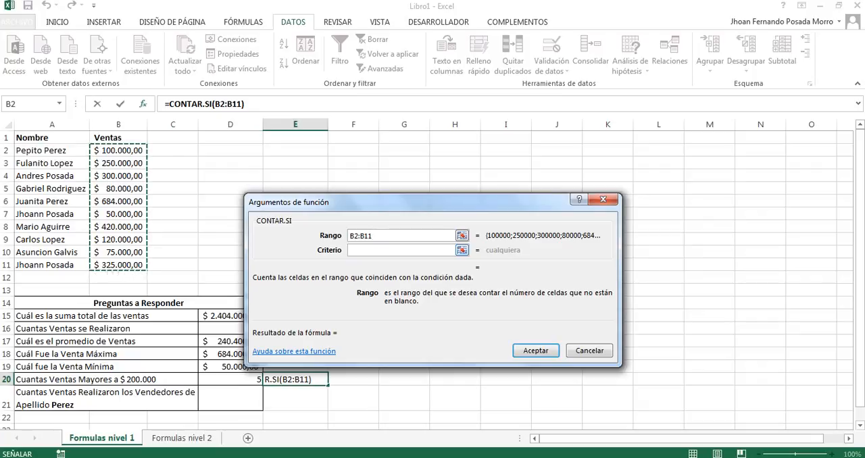
left_click(462, 250)
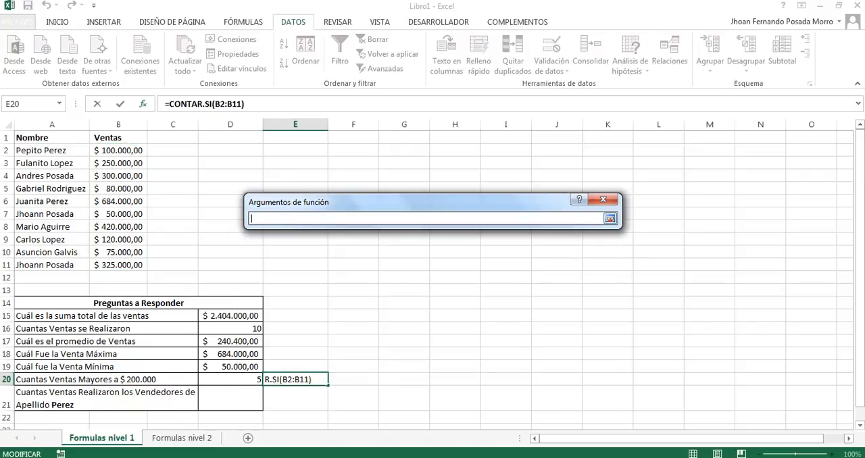
left_click(610, 218)
type(">")
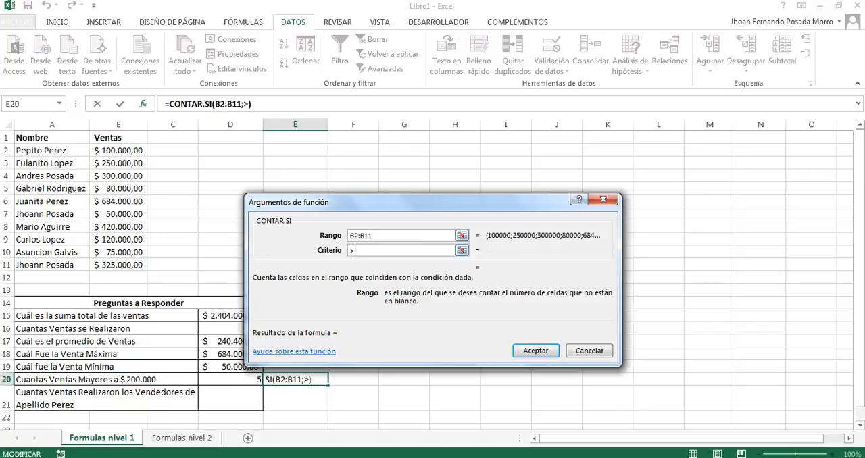
type("200000")
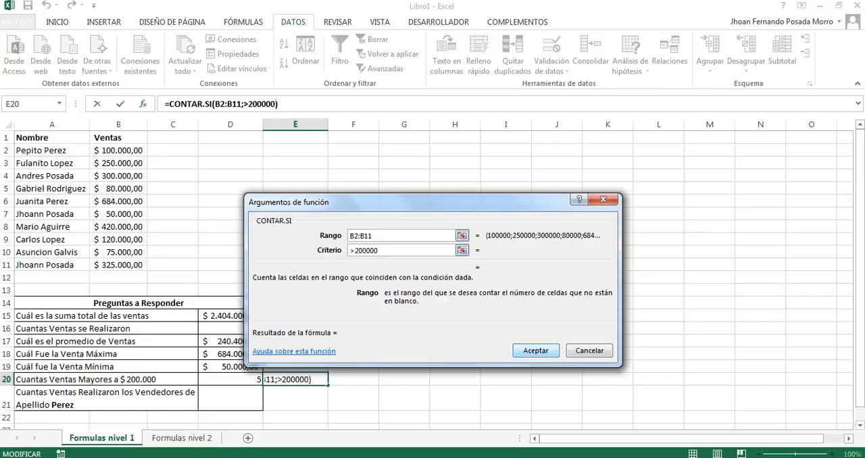
left_click(535, 350)
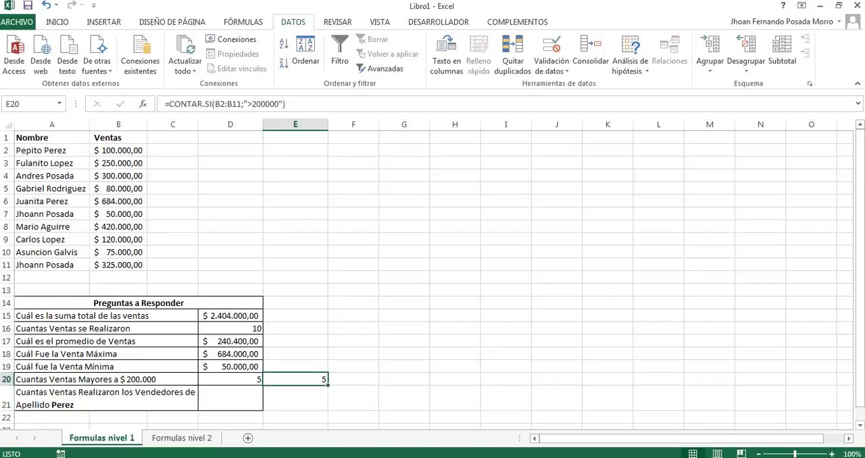
Step: Examine the quotation marks around the criterion in E20's formula and compare it with D20's formula
left_click(244, 104)
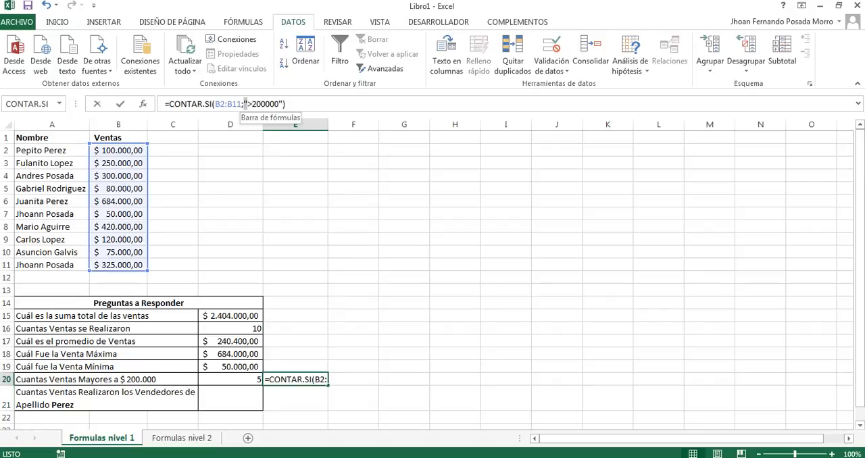
left_click(282, 103)
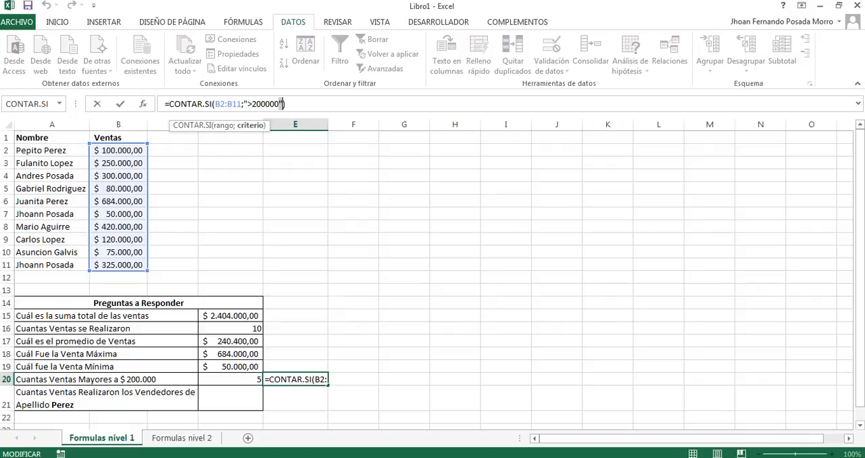
left_click(231, 379)
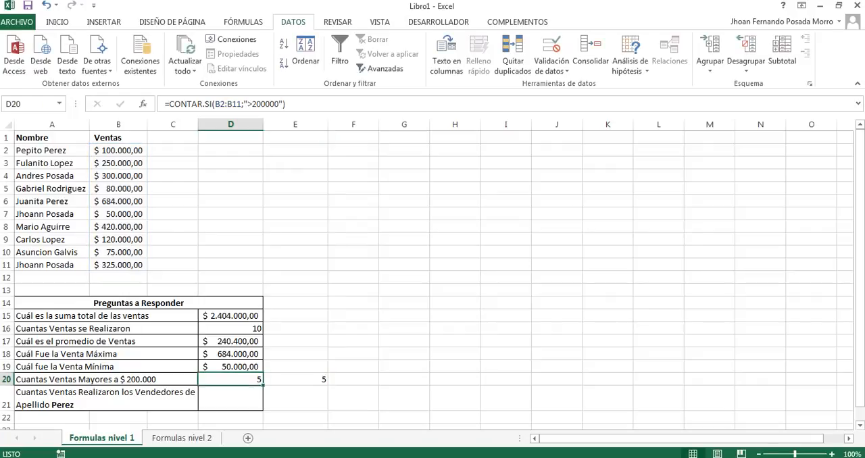
left_click(296, 379)
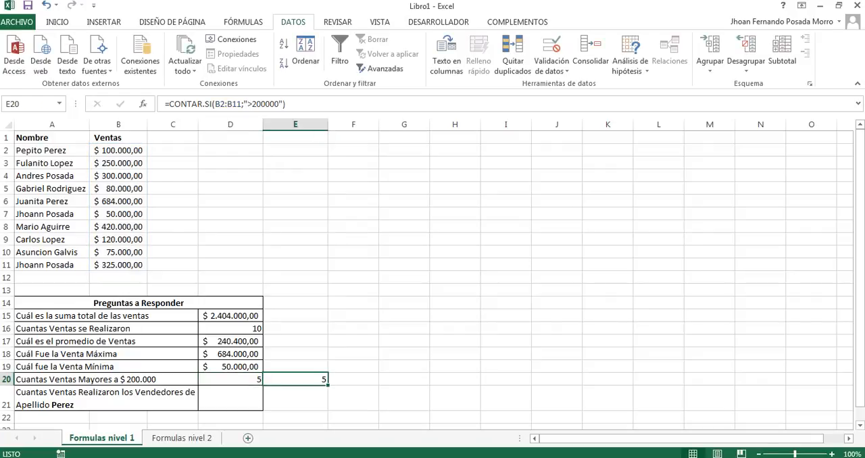
Step: Check the seller names in A2 and A6 against the surname asked for in row 21
left_click(230, 399)
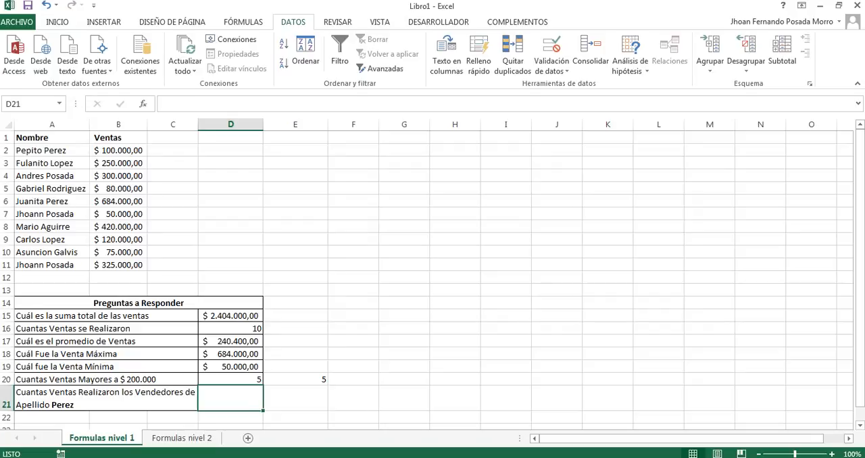
left_click(67, 202)
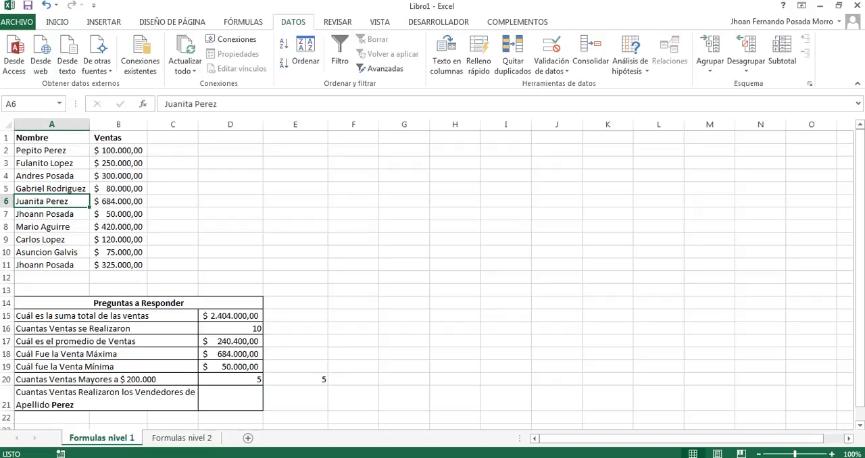
left_click(68, 152)
left_click(61, 201)
Step: Start a CONTAR.SI formula in D21 and open its function arguments
left_click(230, 398)
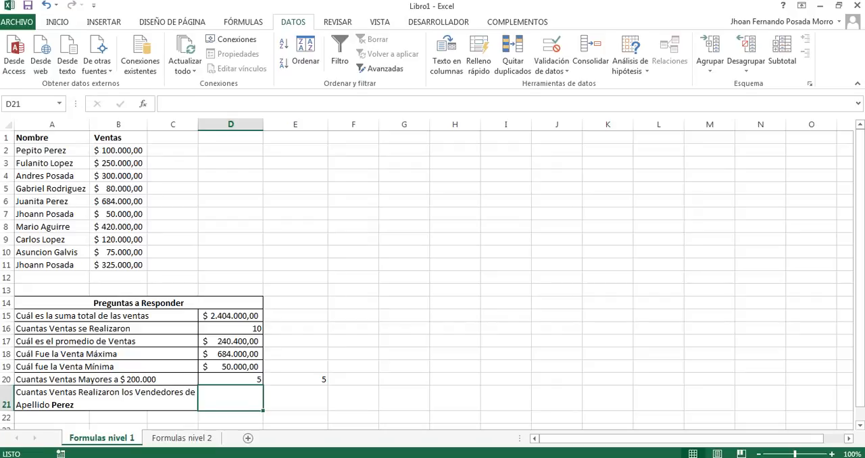
type("=con")
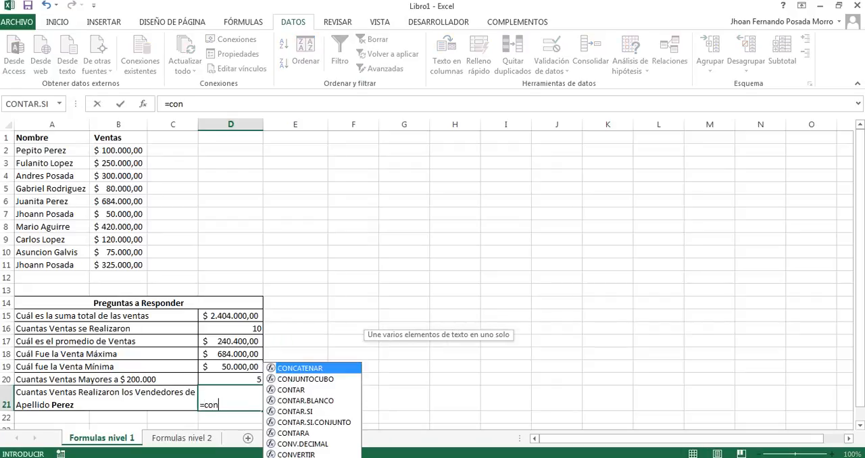
key("Down")
key("Down")
key("Down")
key("Down")
key("Tab")
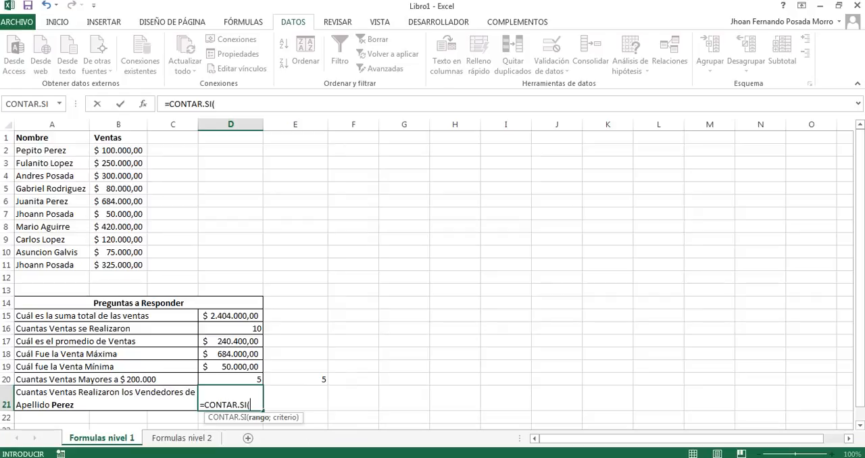
key("ctrl+a")
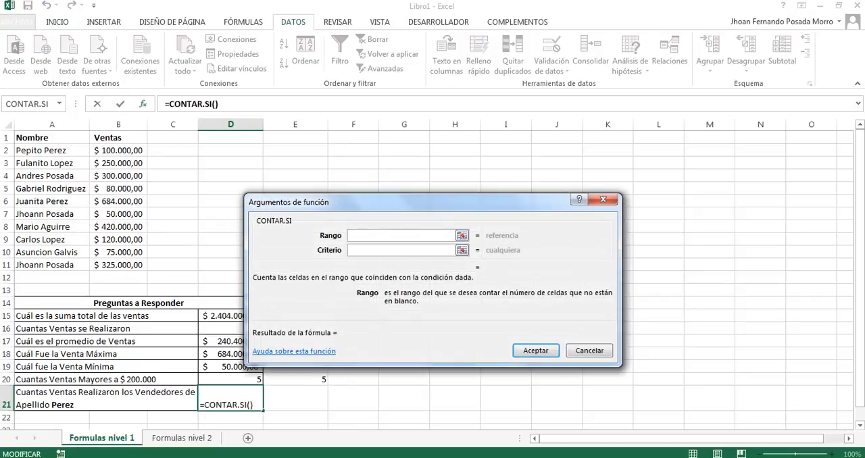
Step: Set D21's CONTAR.SI range to B2:B11 and its criterion to an asterisk followed by the surname asked for in row 21, and enter the formula
left_click(462, 236)
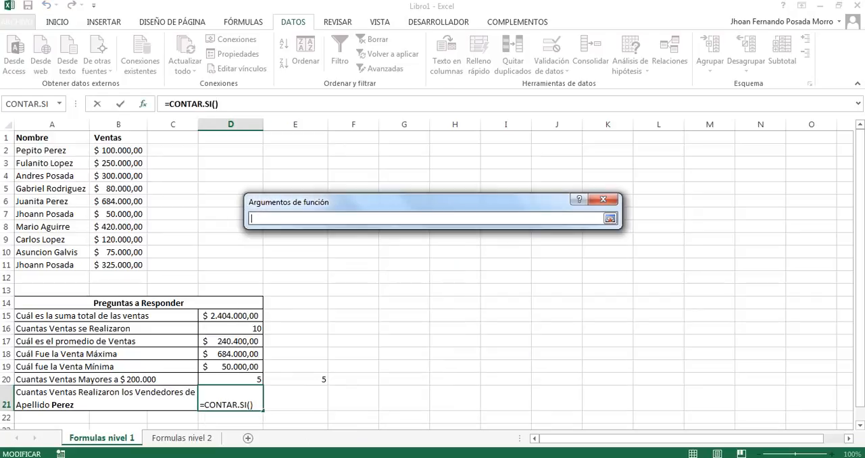
left_click(119, 151)
left_click_drag(139, 162, 143, 267)
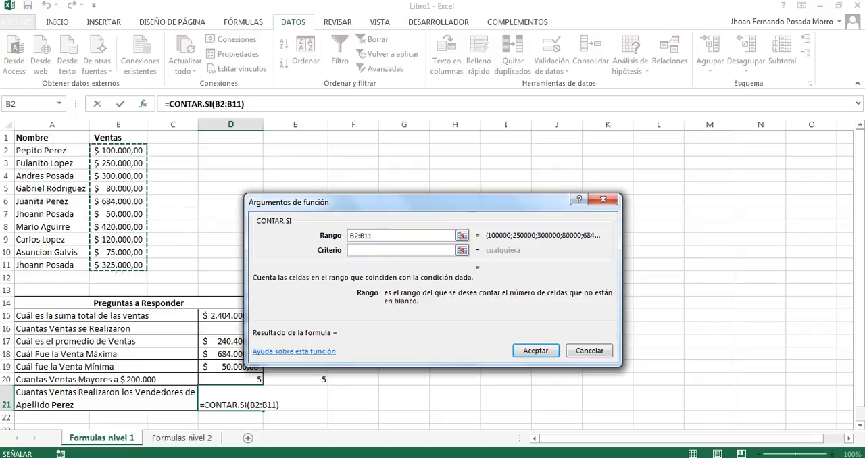
left_click(395, 250)
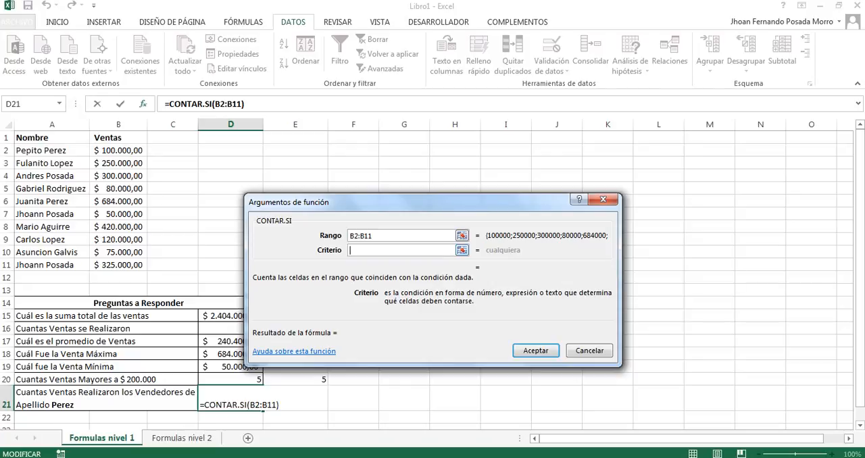
type("*perez")
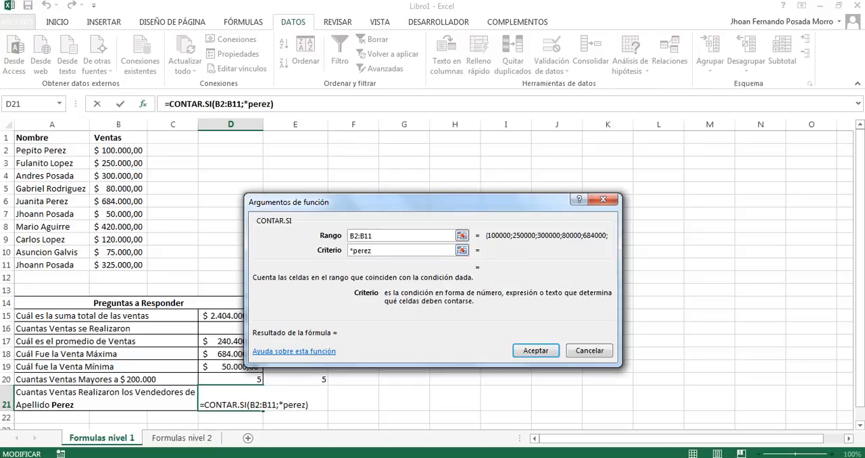
left_click(535, 350)
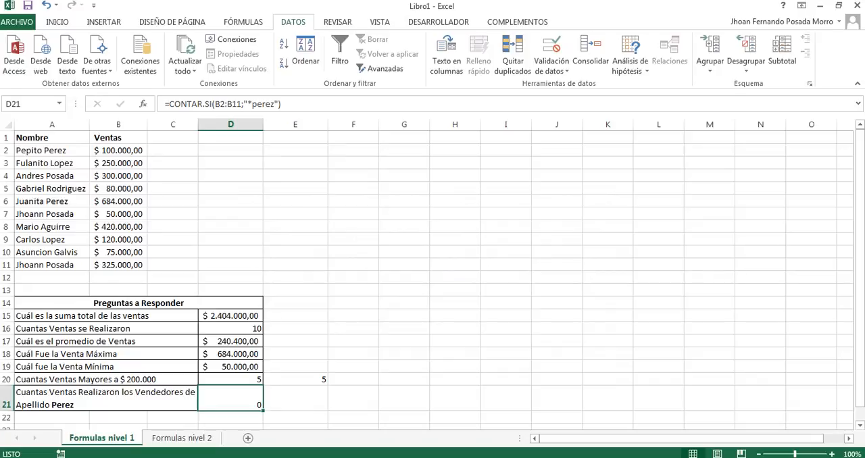
Step: Change the range in D21's CONTAR.SI formula to the seller names in A2:A11
key("F2")
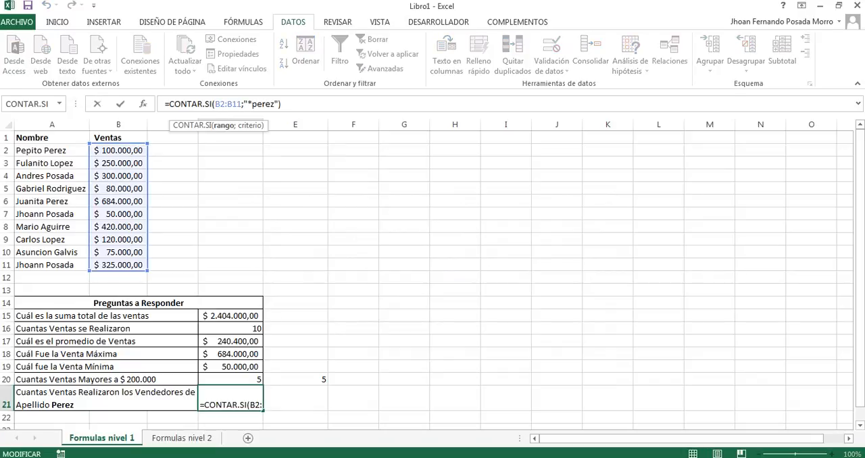
key("BackSpace")
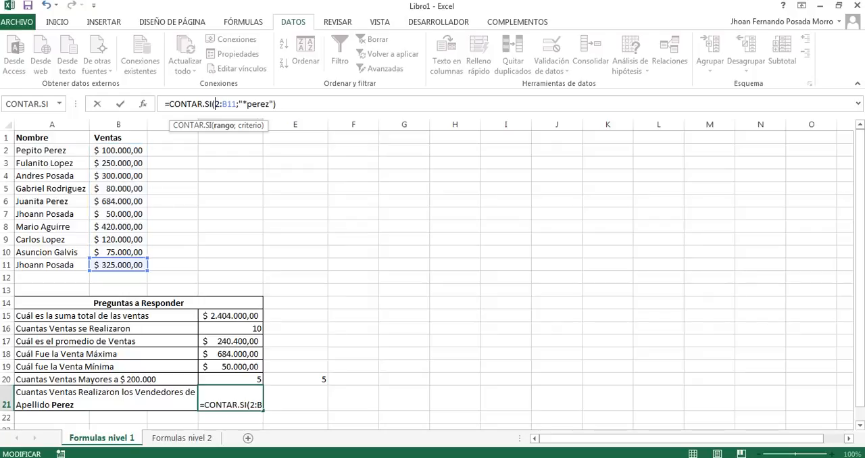
type("a")
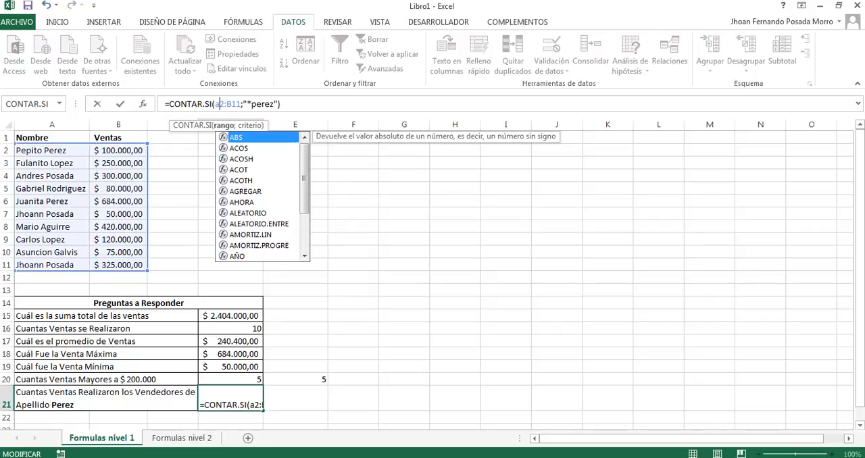
key("Right")
key("Right")
key("Right")
key("BackSpace")
type("a")
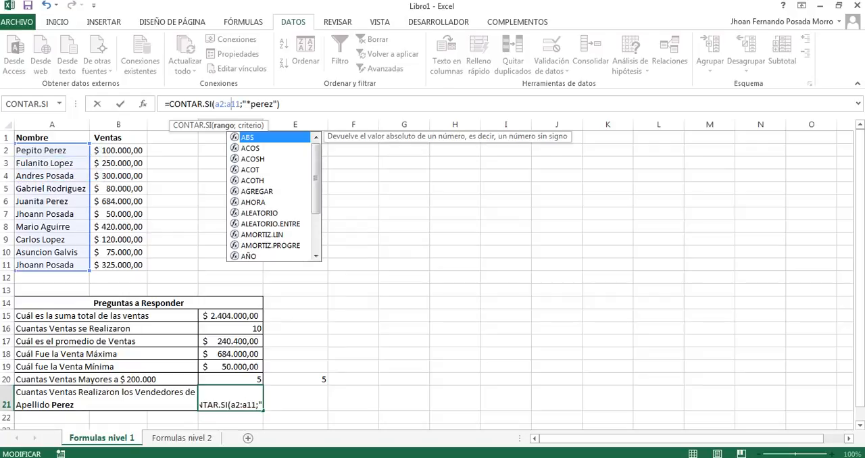
key("Return")
key("Up")
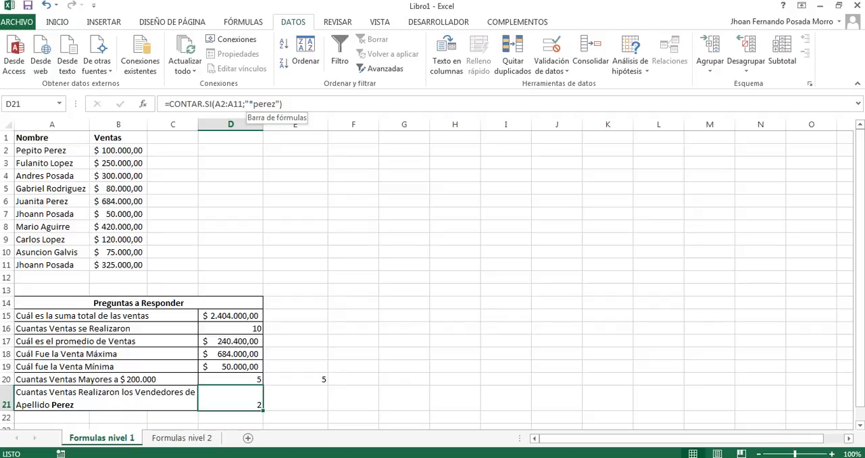
Step: Shorten the criterion in D21's formula to "*ez" to count every surname with that ending
left_click(253, 104)
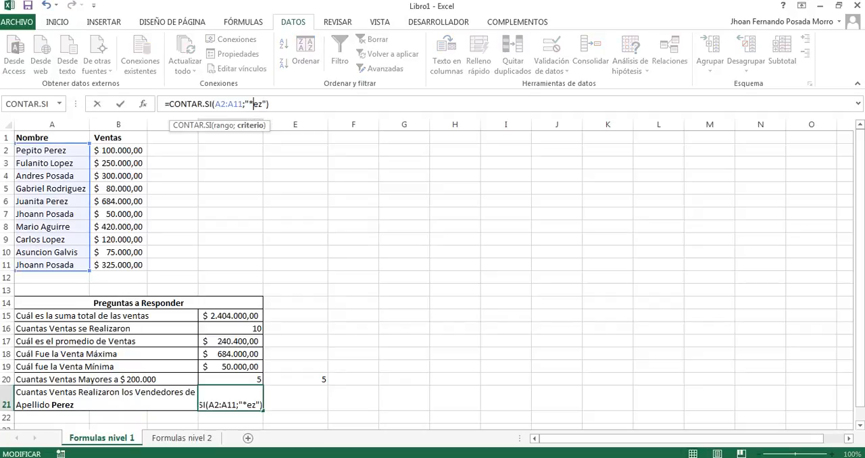
key("Return")
left_click(230, 398)
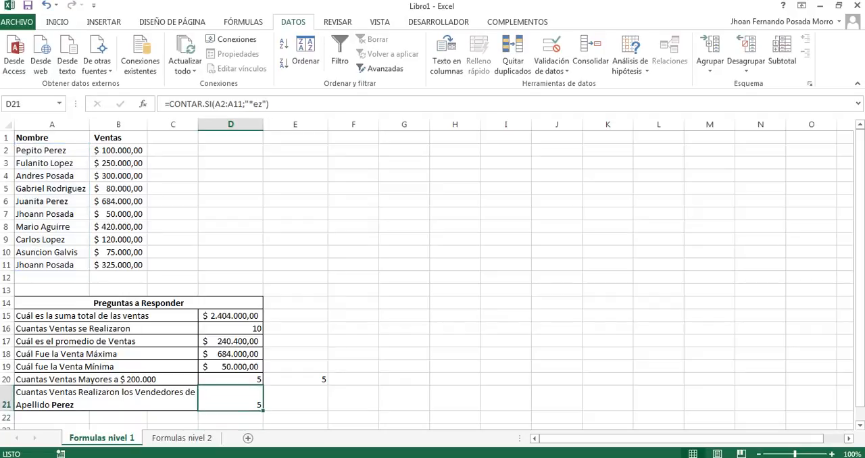
Step: Check the seller names in A9, A6, A5, A3 and A2 against the "*ez" criterion
left_click(51, 240)
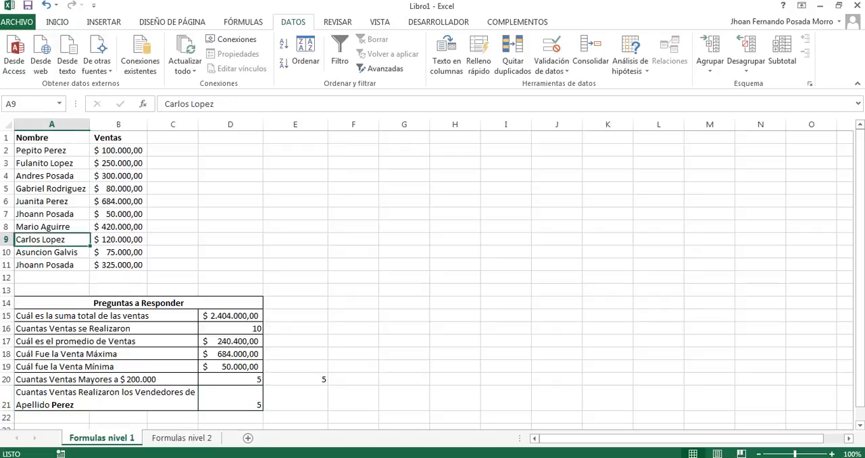
left_click(52, 201)
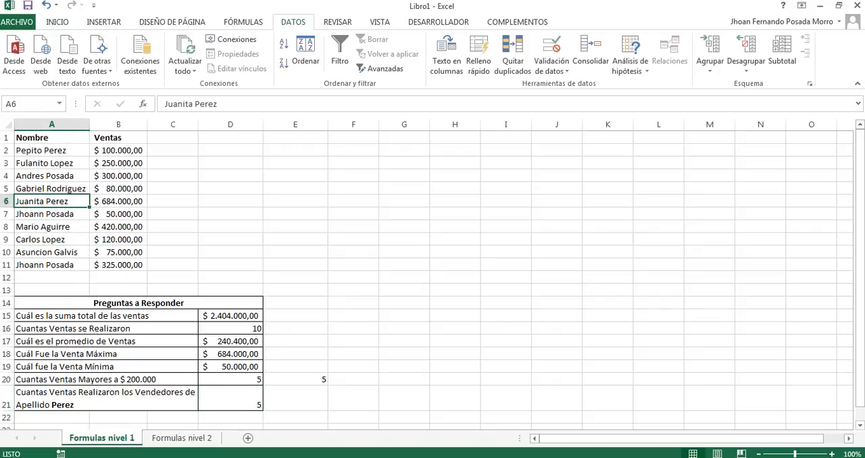
left_click(52, 188)
left_click(51, 164)
left_click(51, 157)
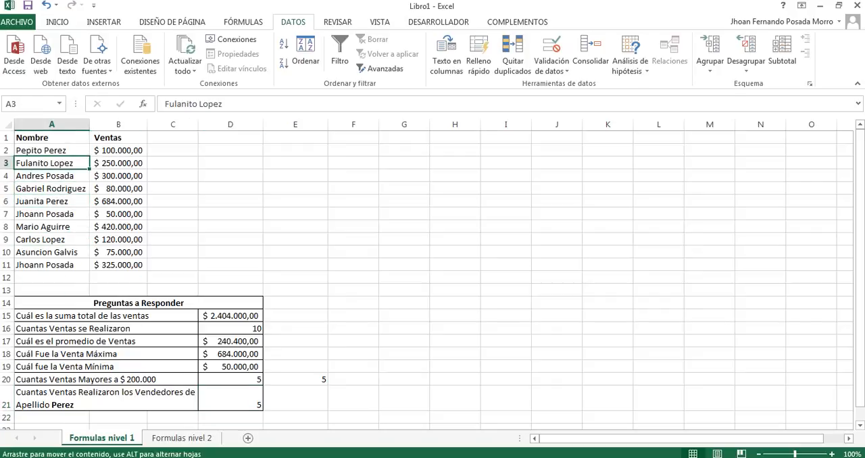
left_click(51, 151)
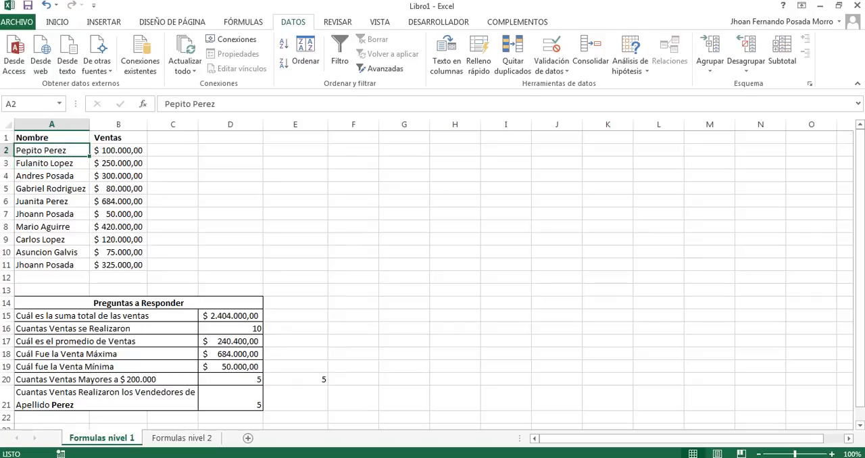
Step: Delete the duplicate CONTAR.SI formula from E20 and reselect D21
left_click(295, 380)
key("Delete")
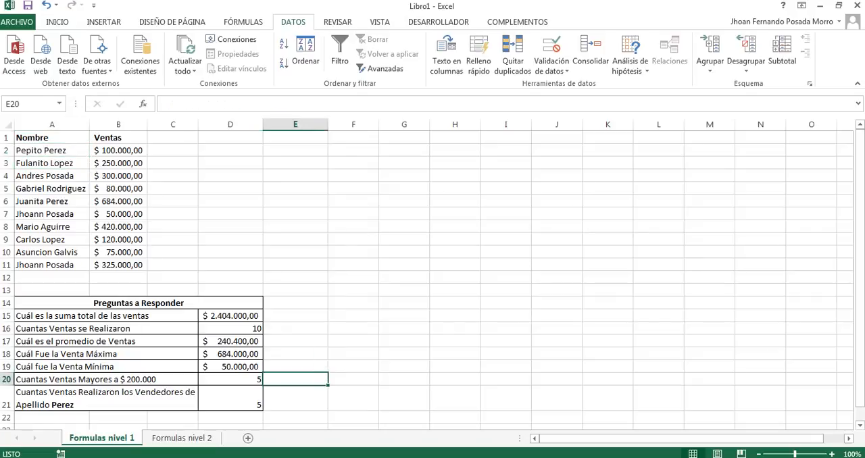
key("Down")
key("Left")
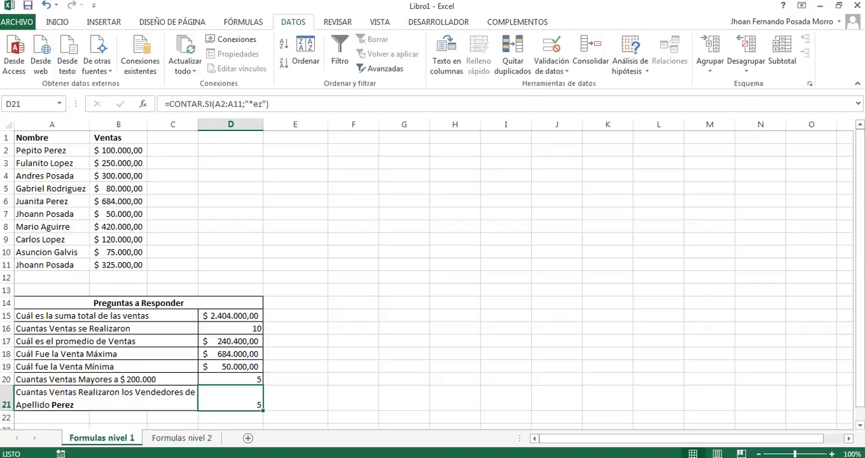